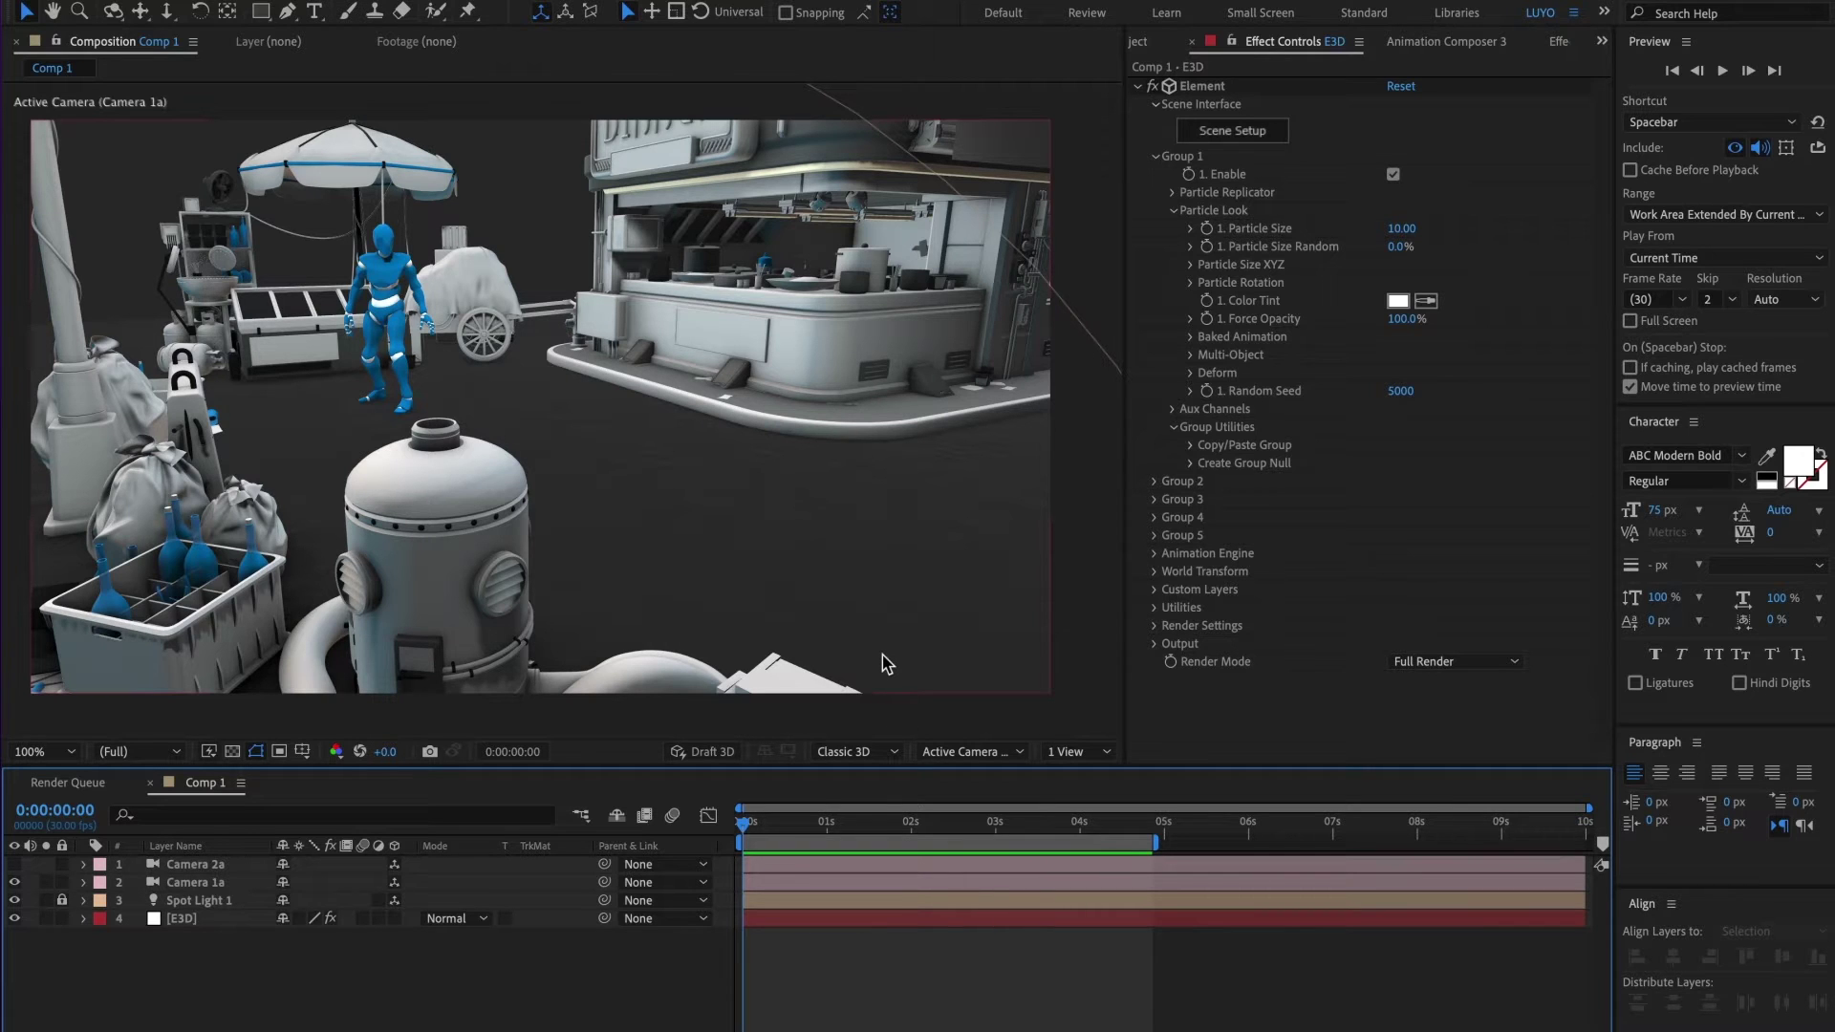
Preview the walking character's animation and scrub the playhead to about 0:00:02:06.
key("space")
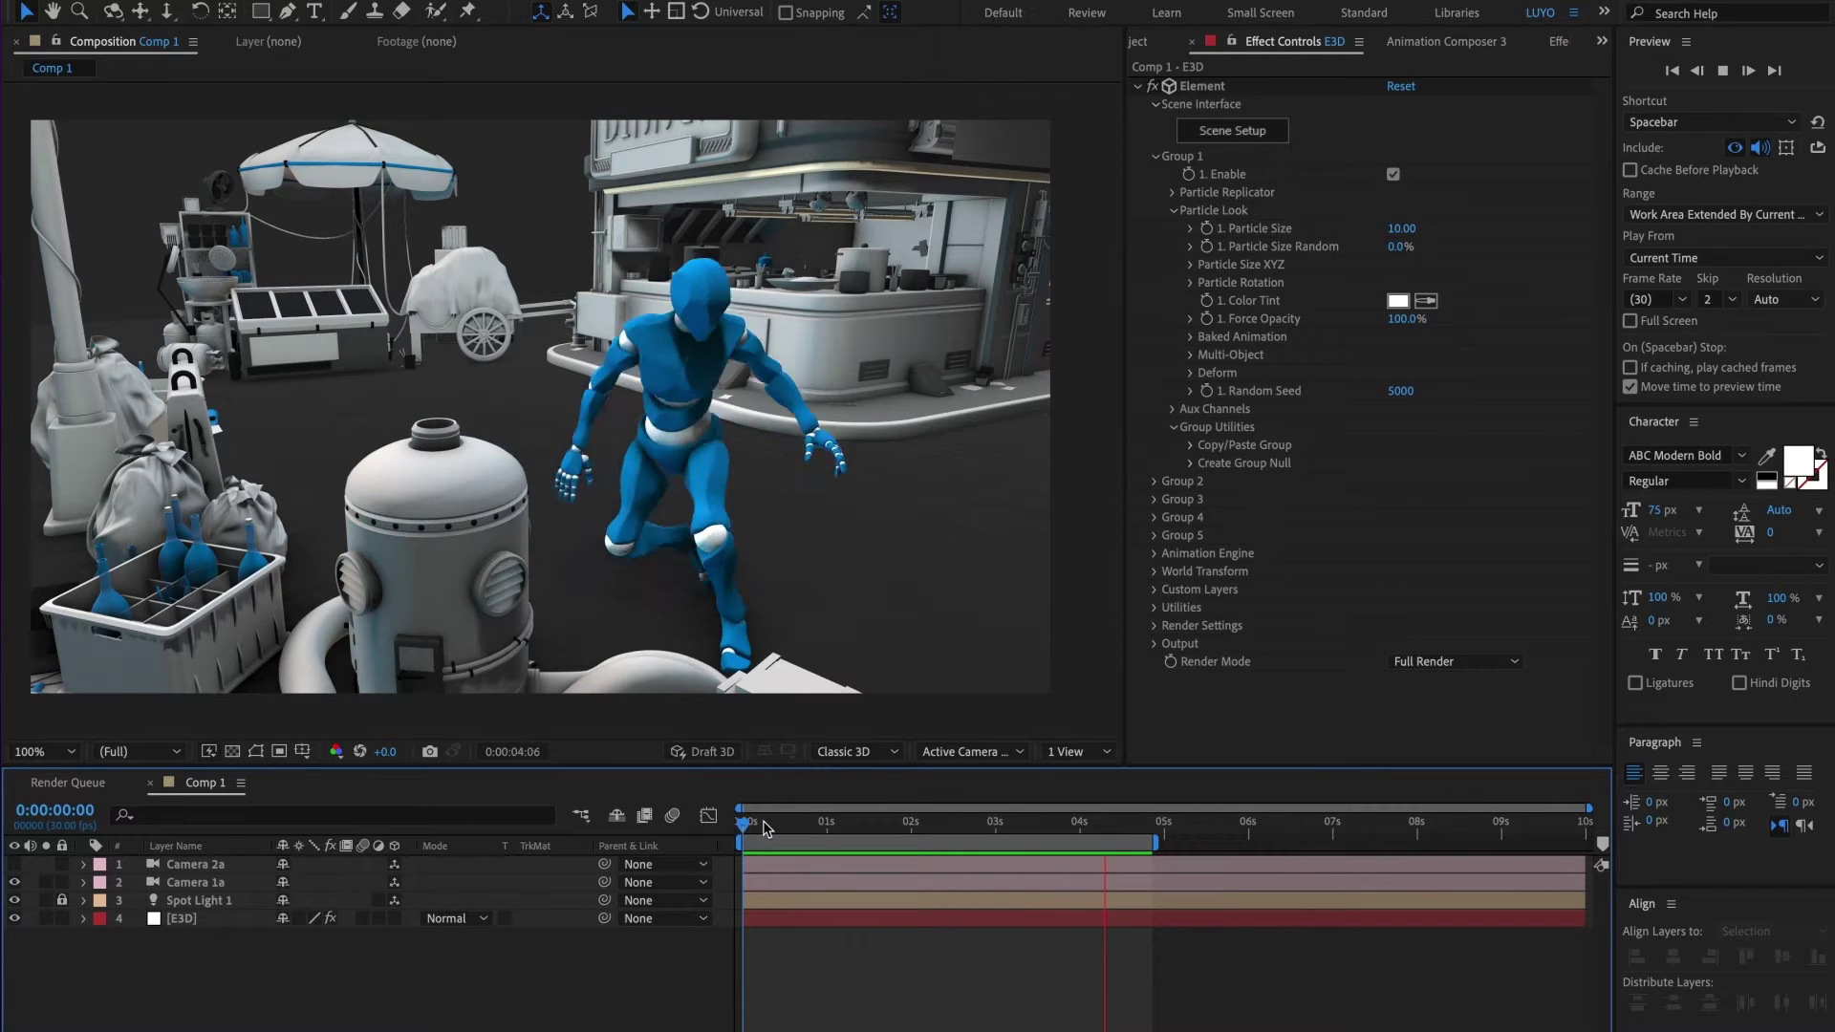
key("space")
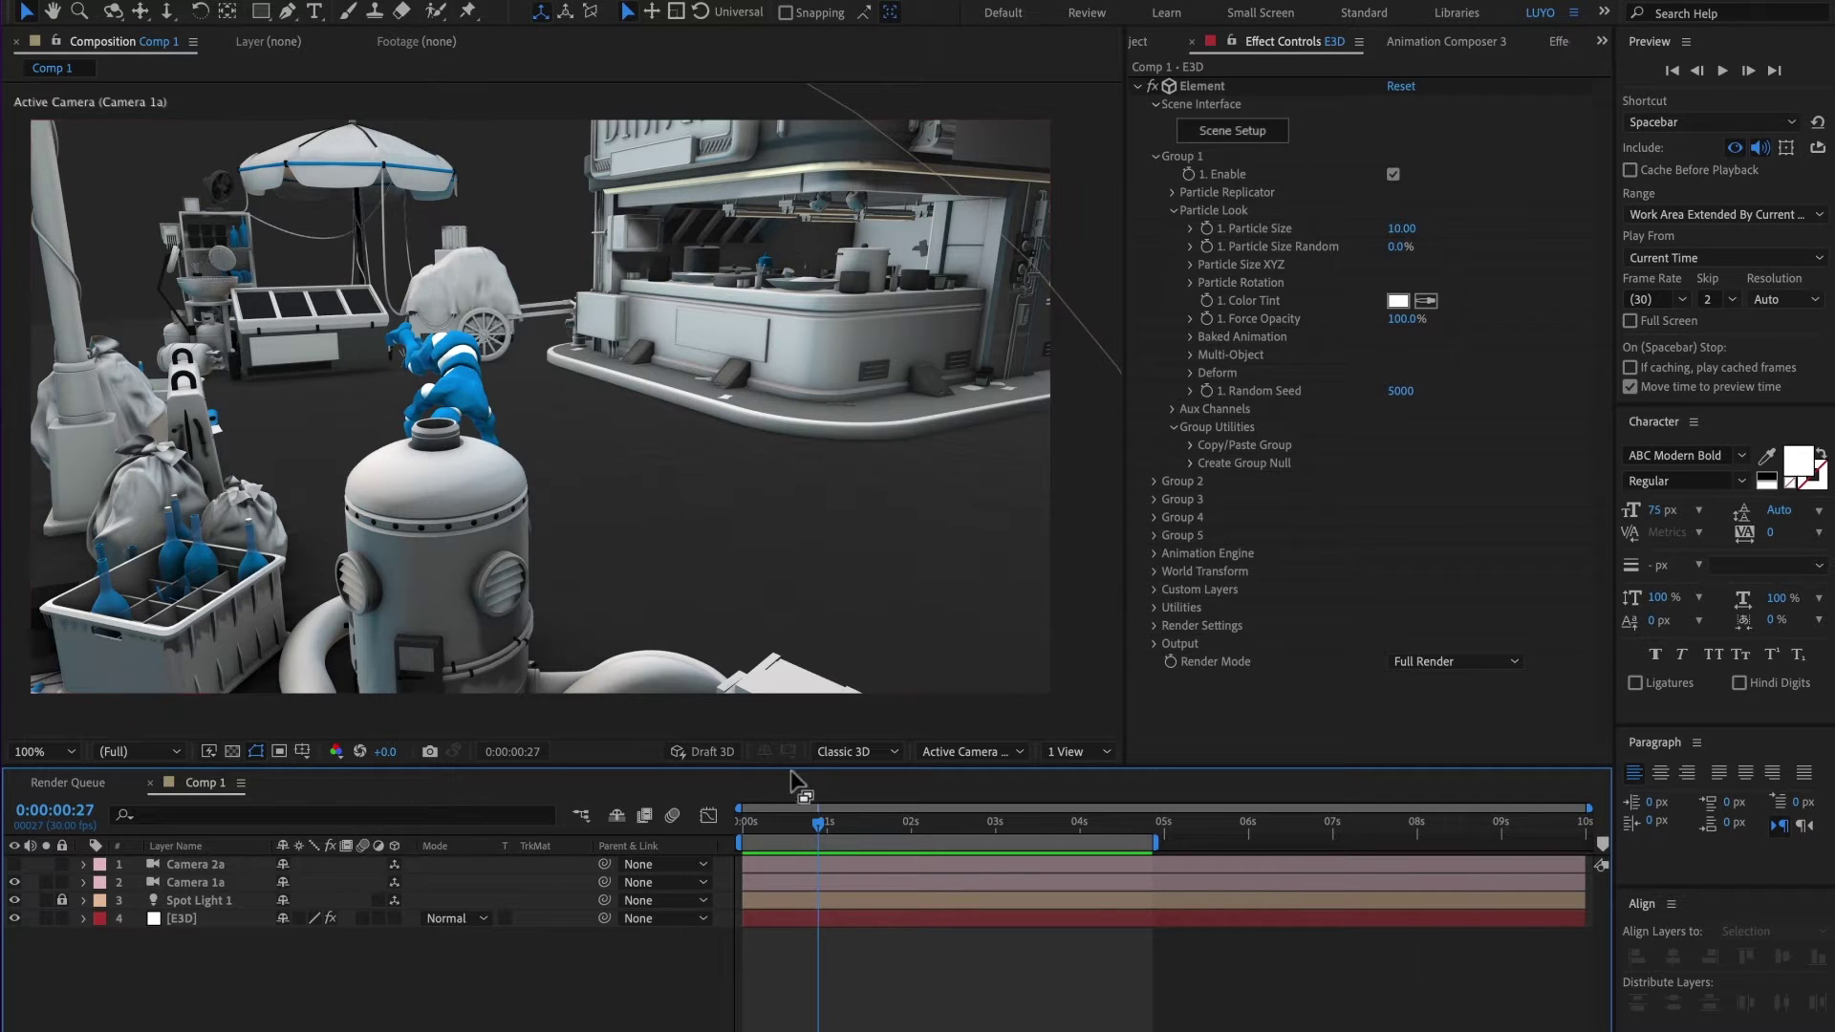
left_click_drag(819, 824, 928, 828)
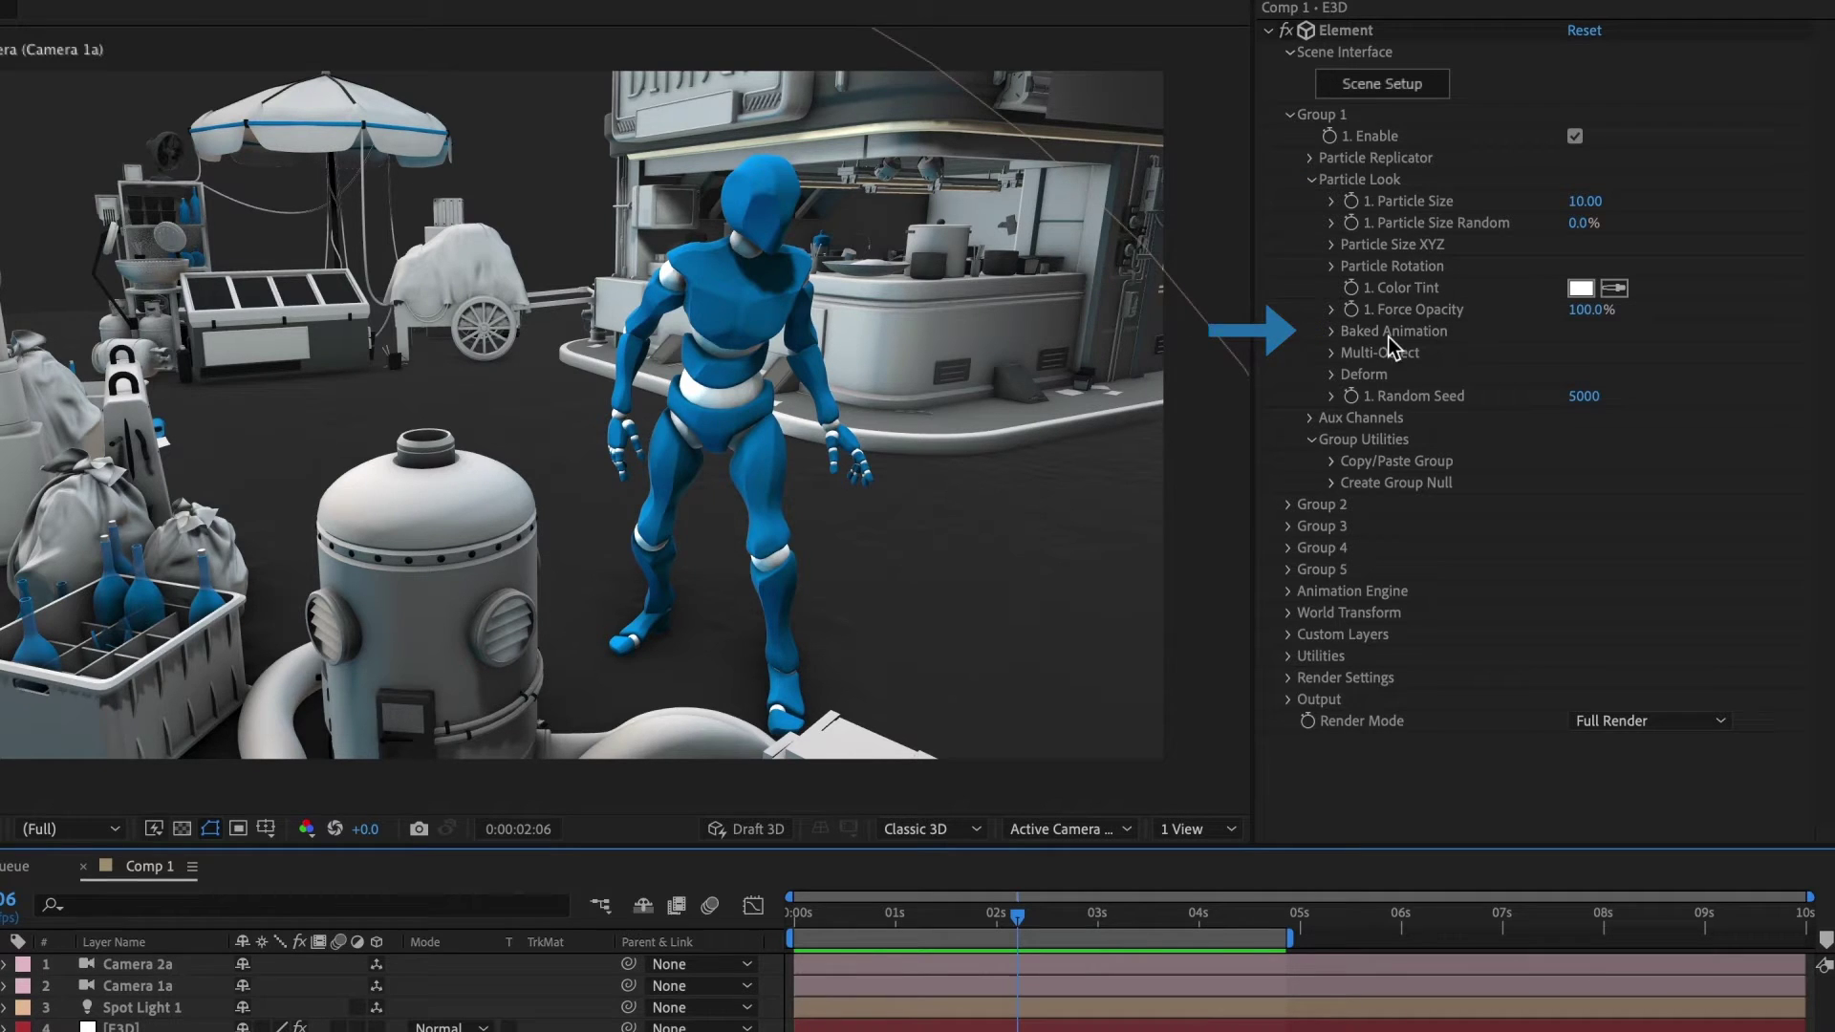
Set Group 1's baked animation Loop Mode to Freeze at End and preview it from the first frame.
left_click(1334, 332)
left_click(1334, 332)
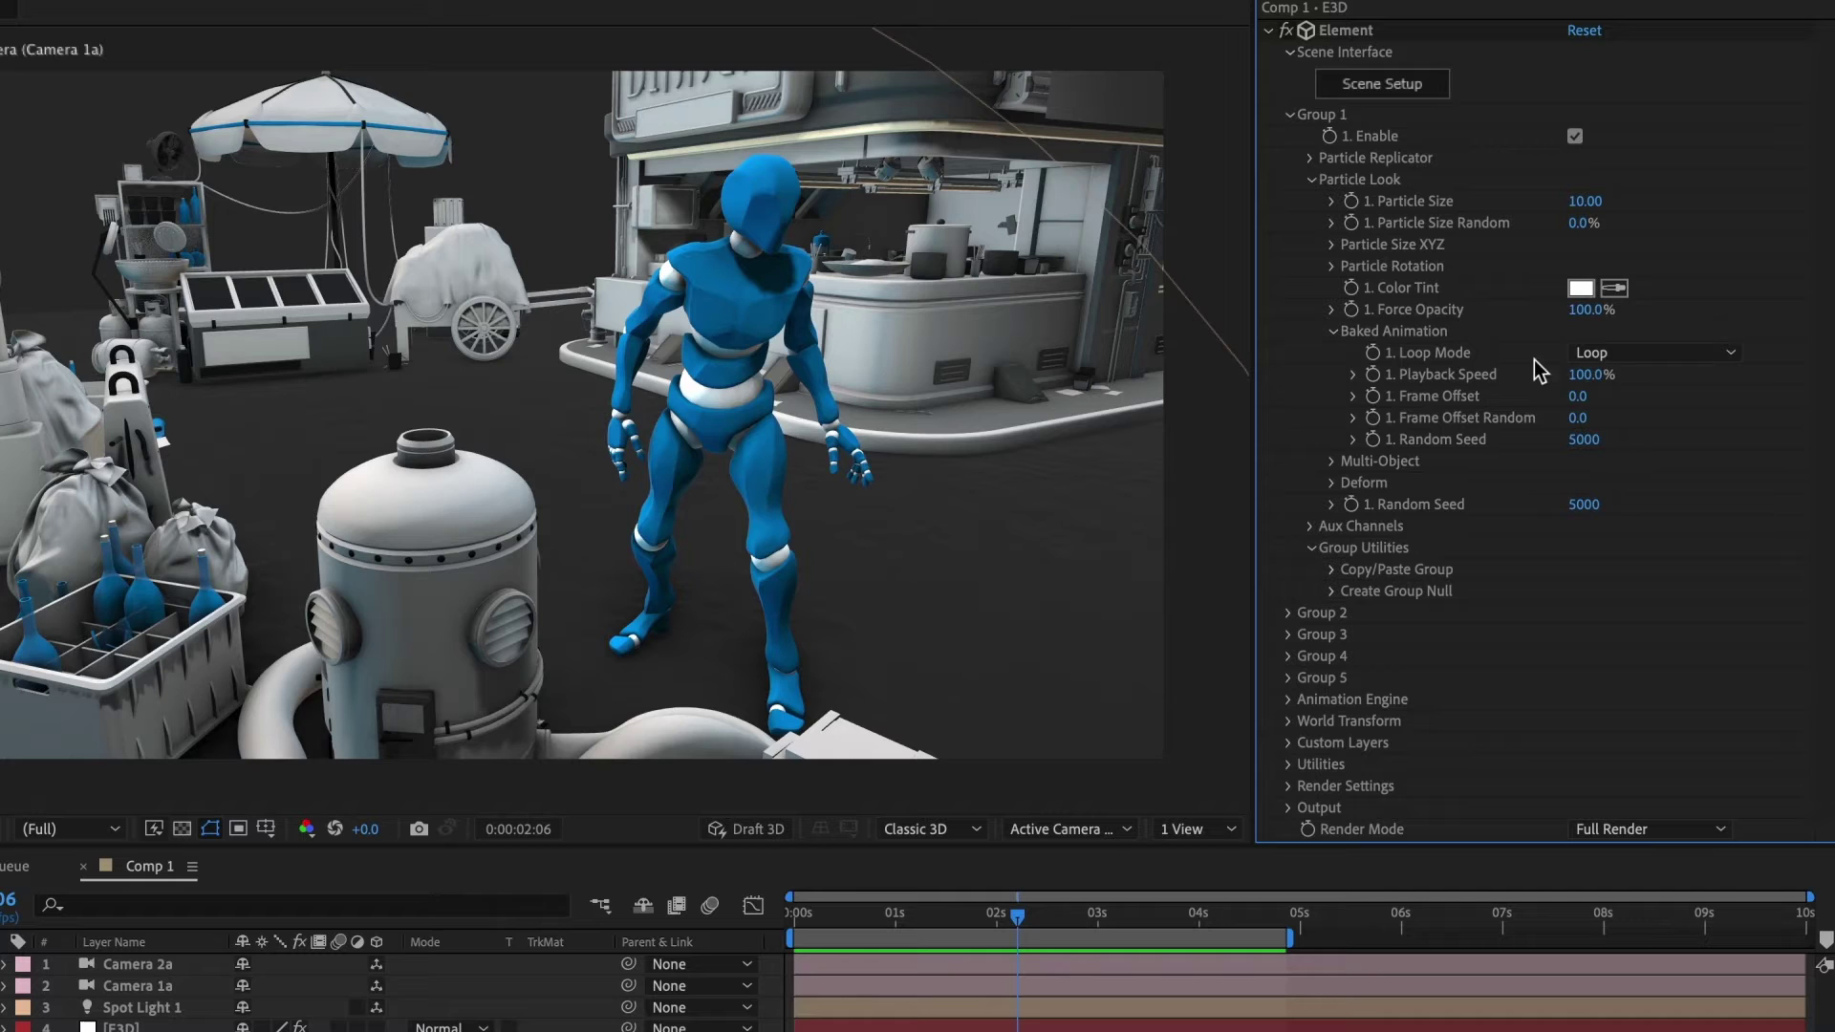
left_click(1730, 356)
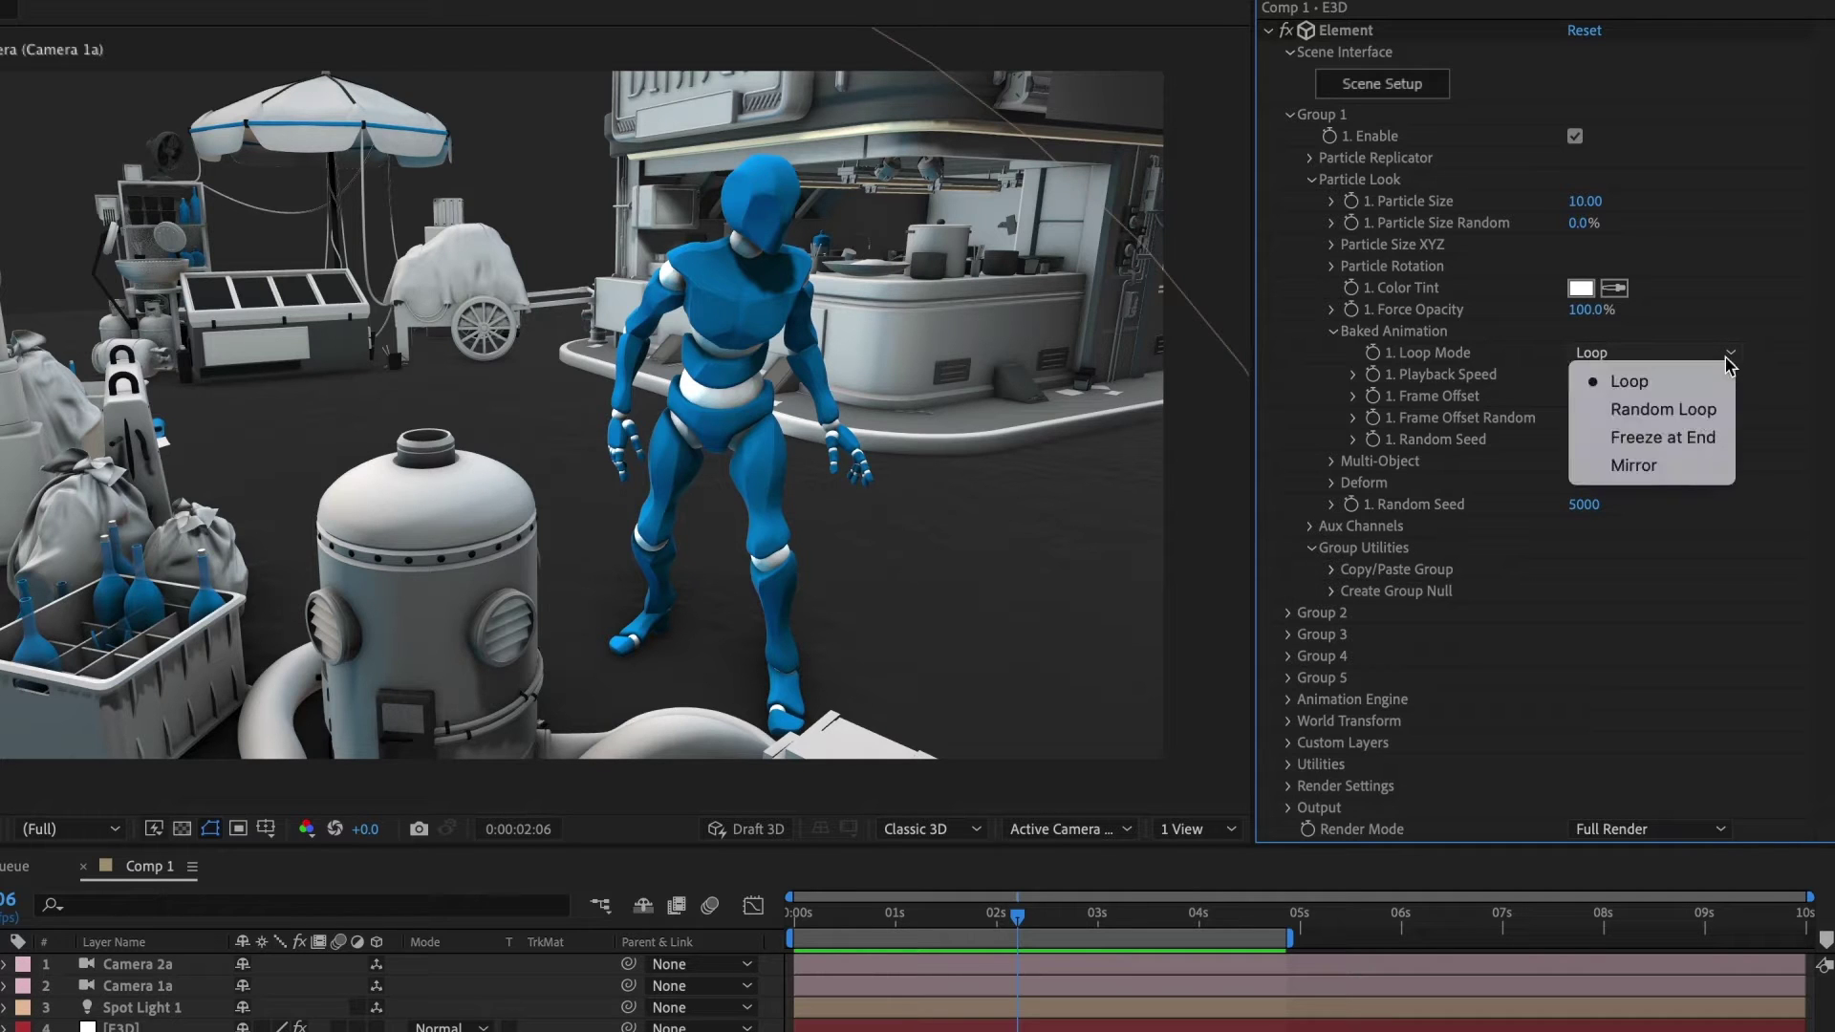
left_click(1671, 441)
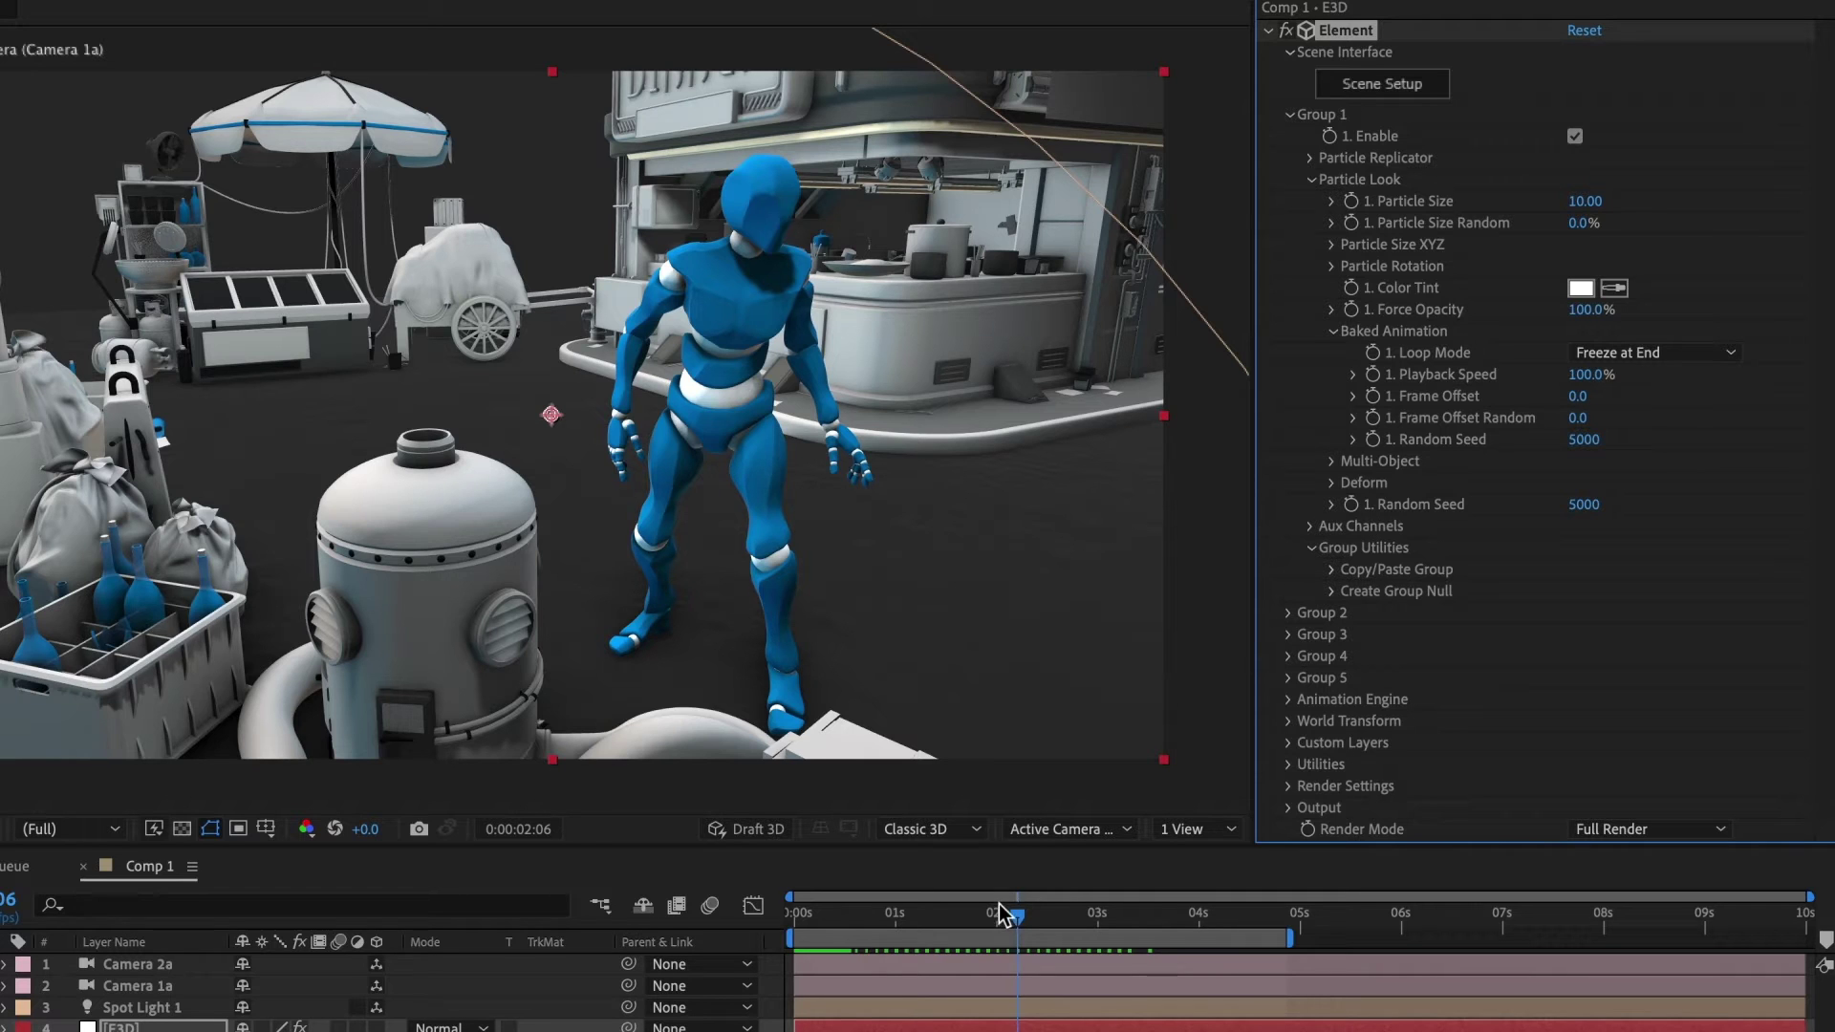
left_click_drag(1011, 916, 787, 927)
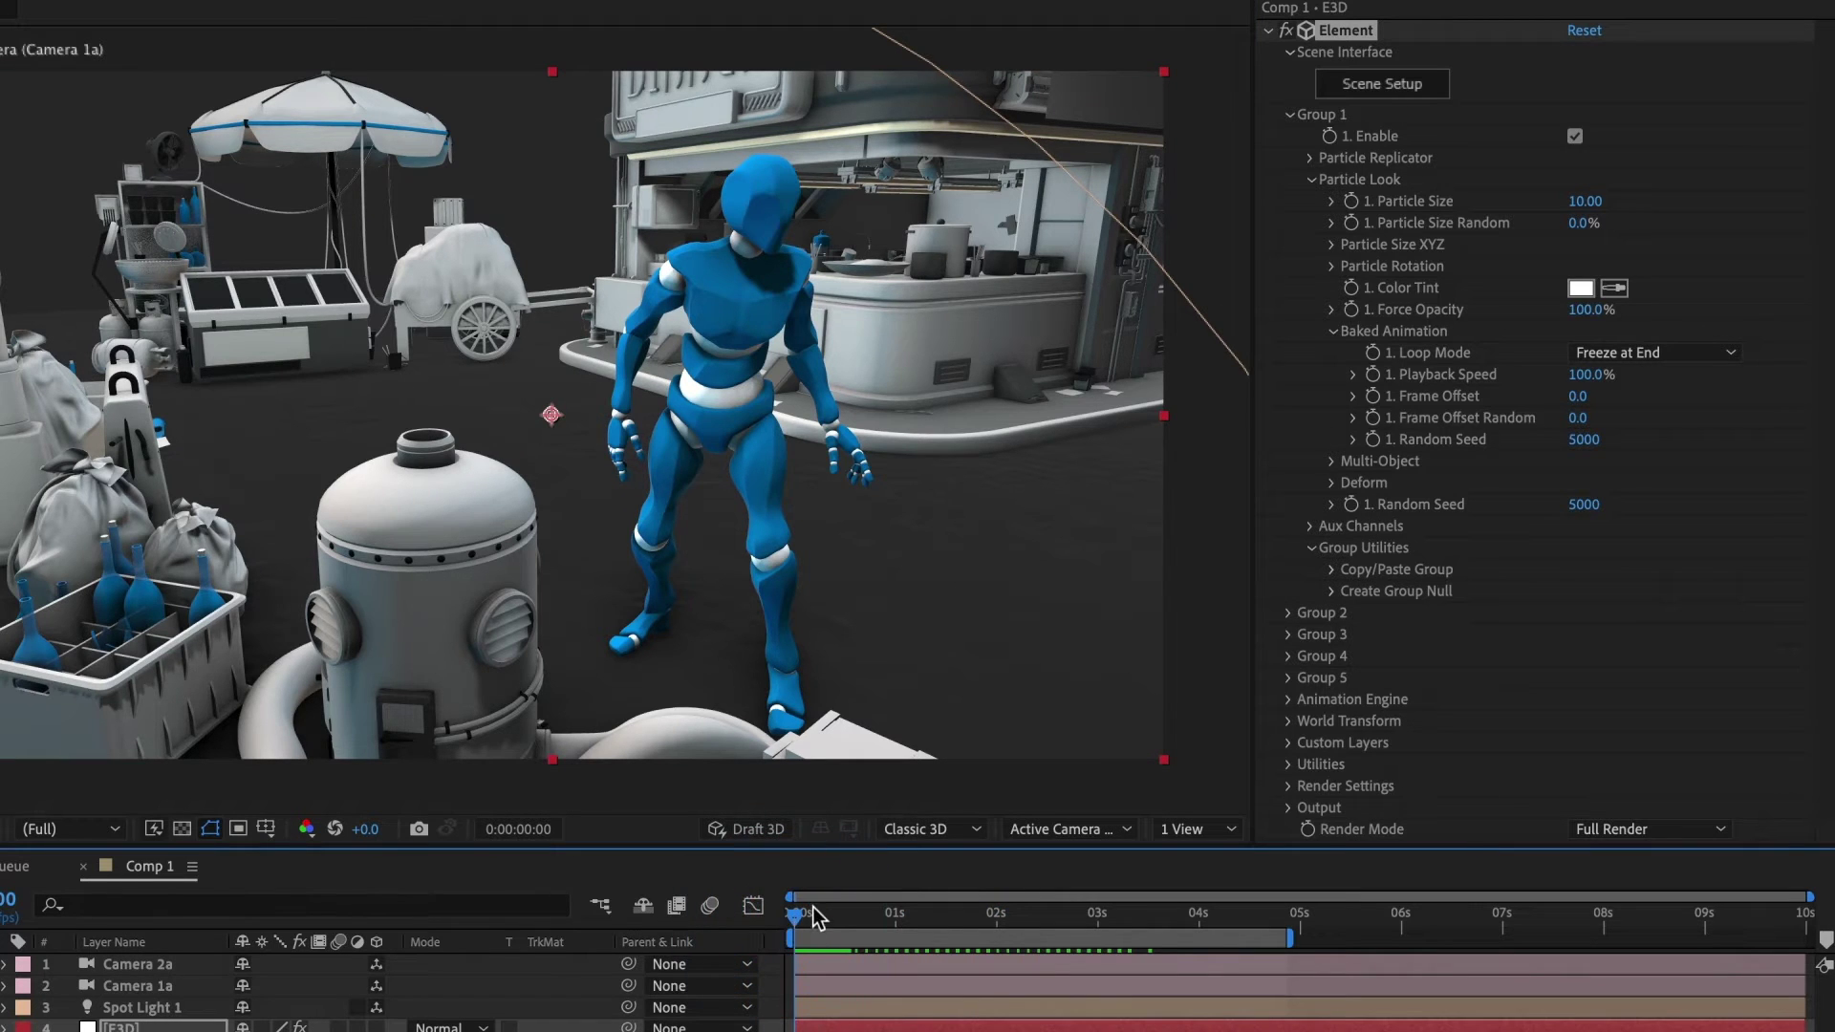
key("space")
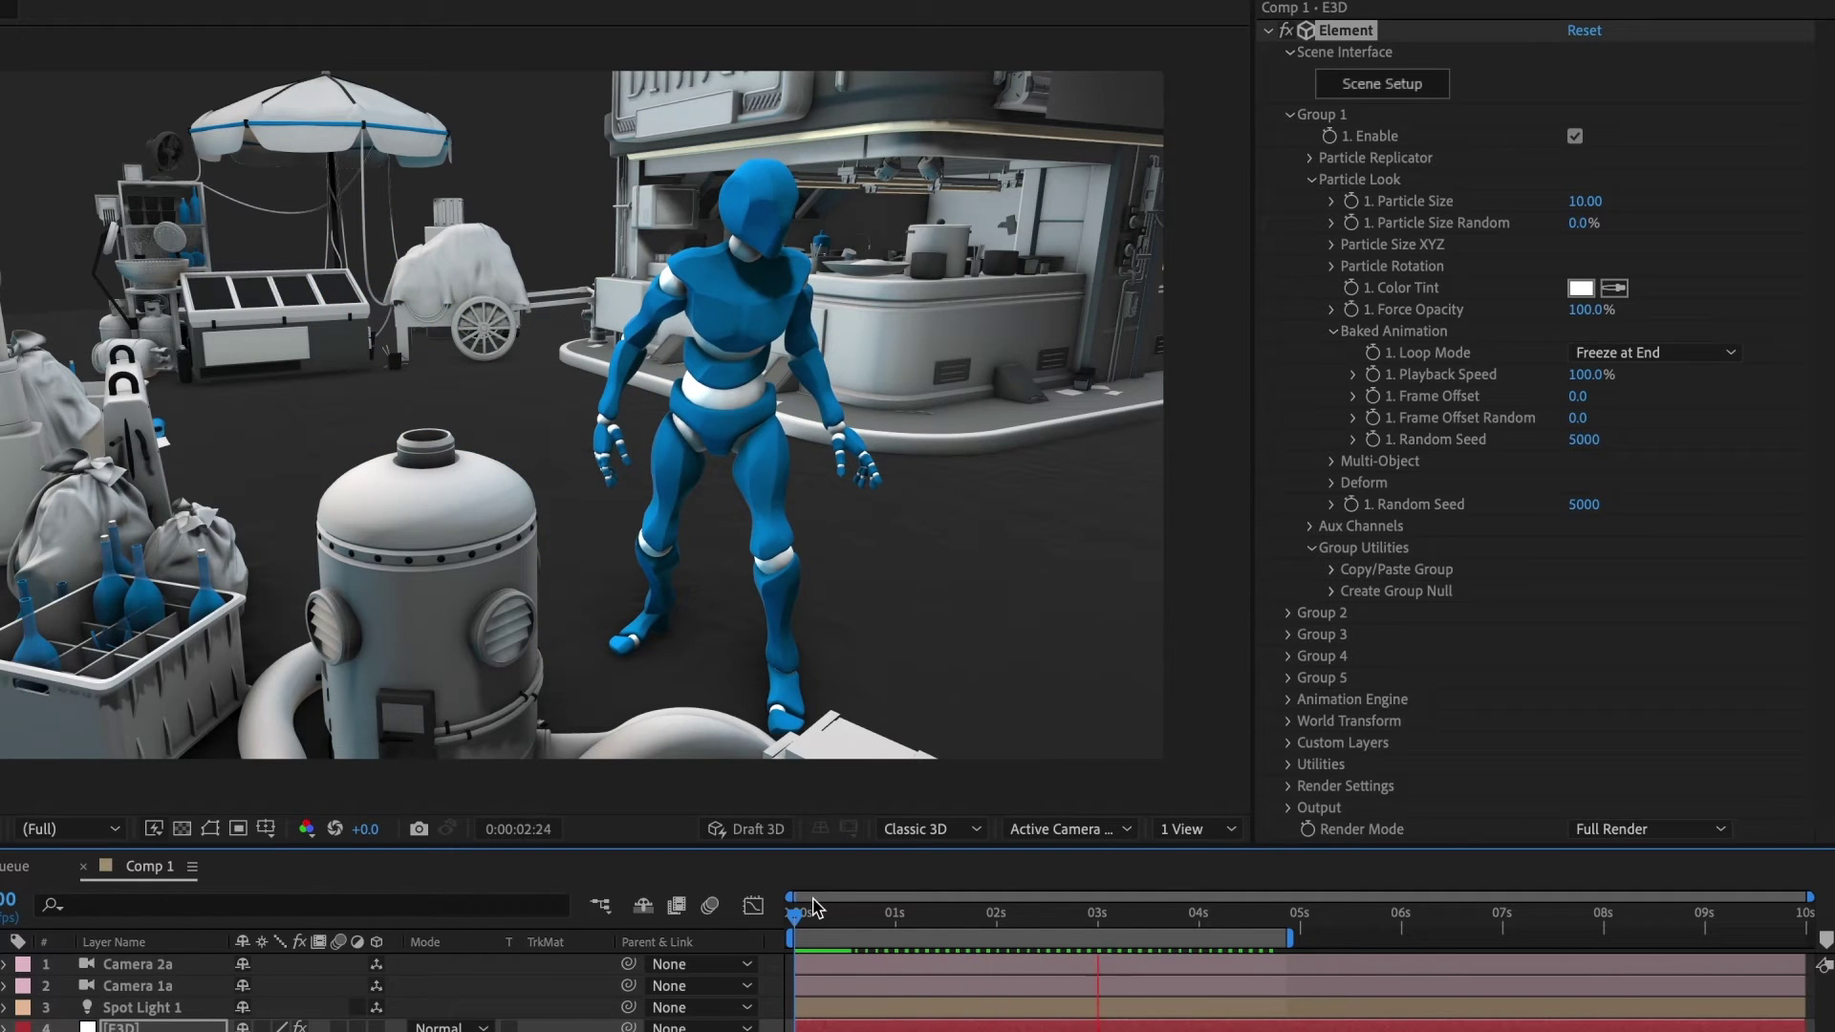
key("space")
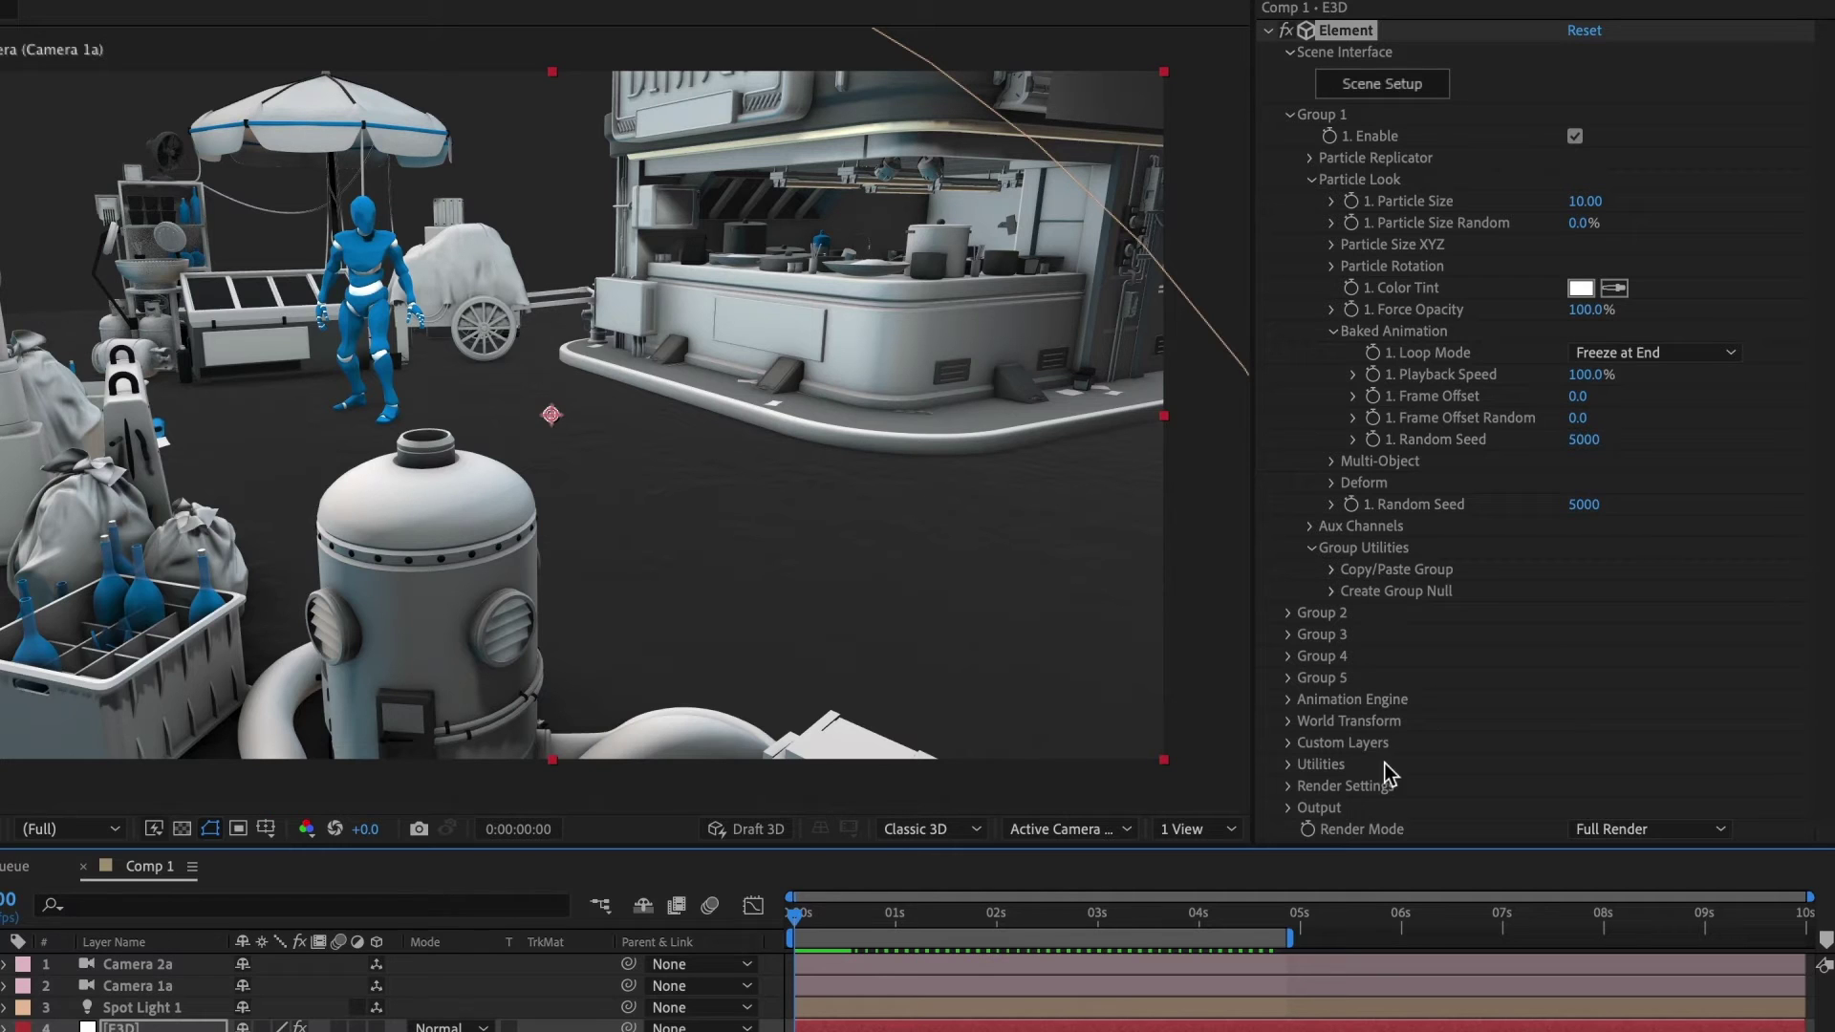
Set the baked animation's Loop Mode to Mirror and preview the playback.
left_click(1677, 357)
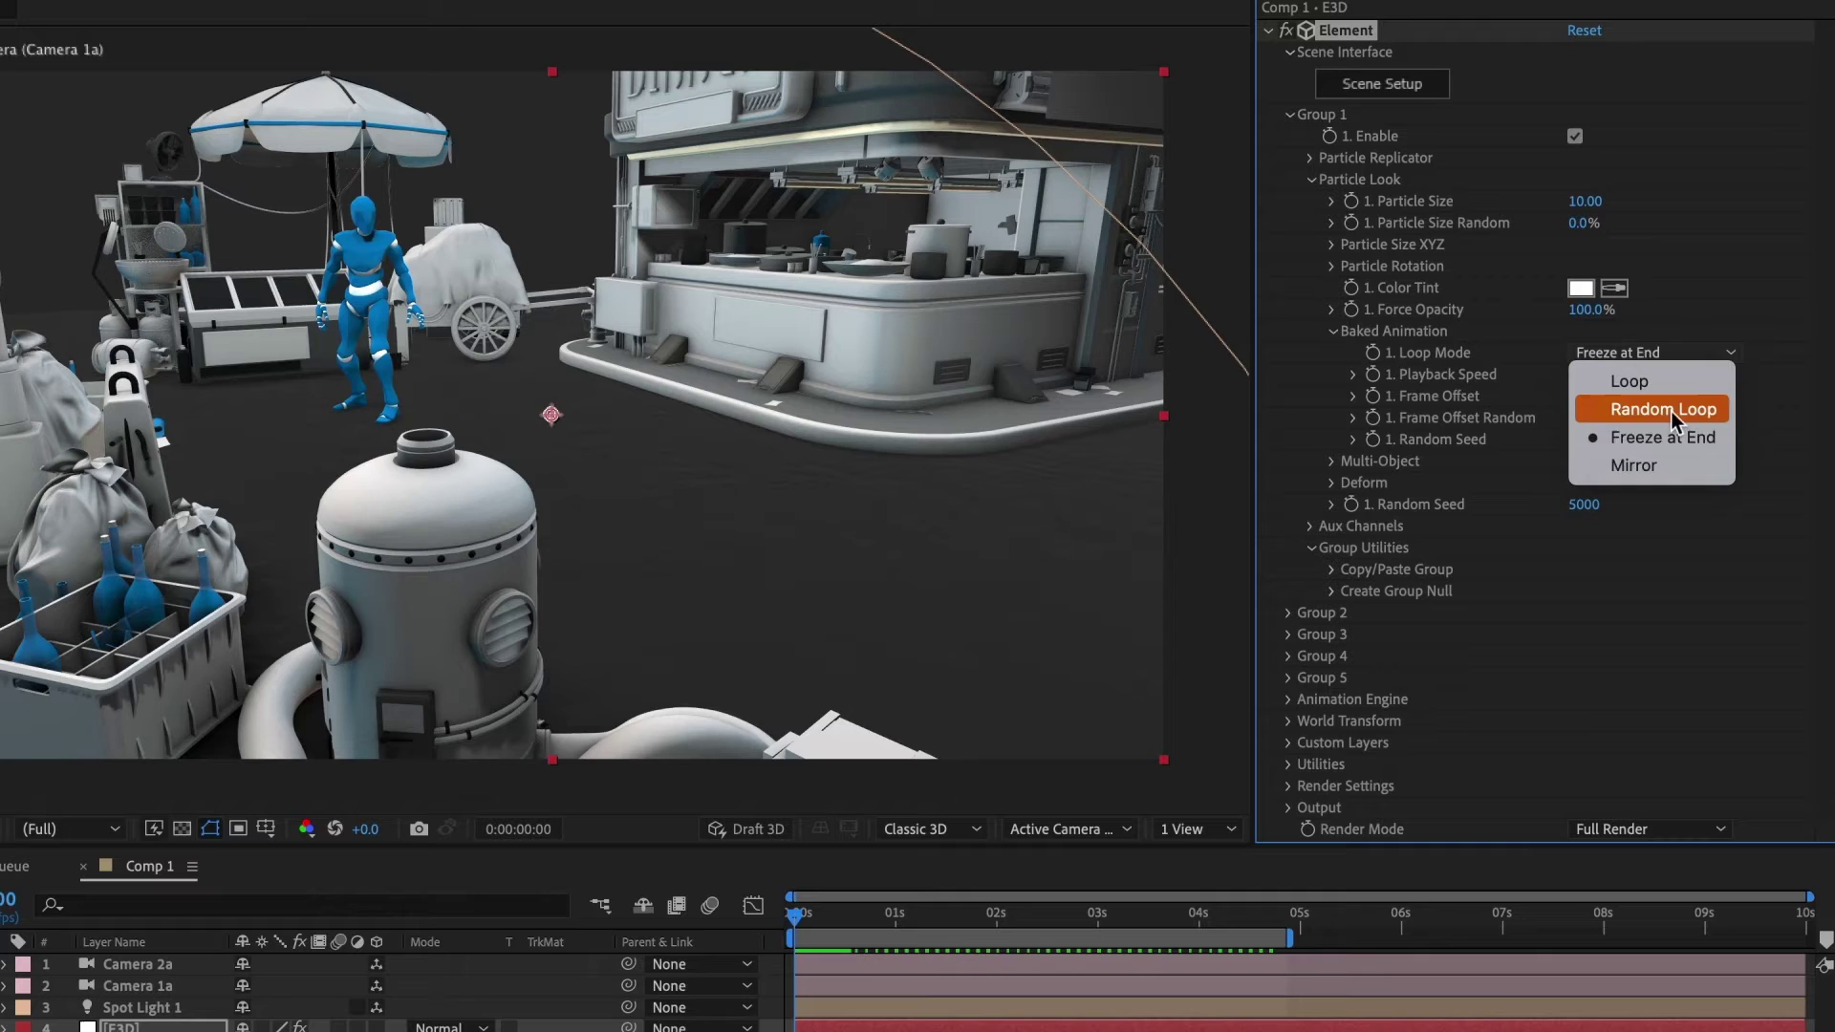
left_click(1644, 461)
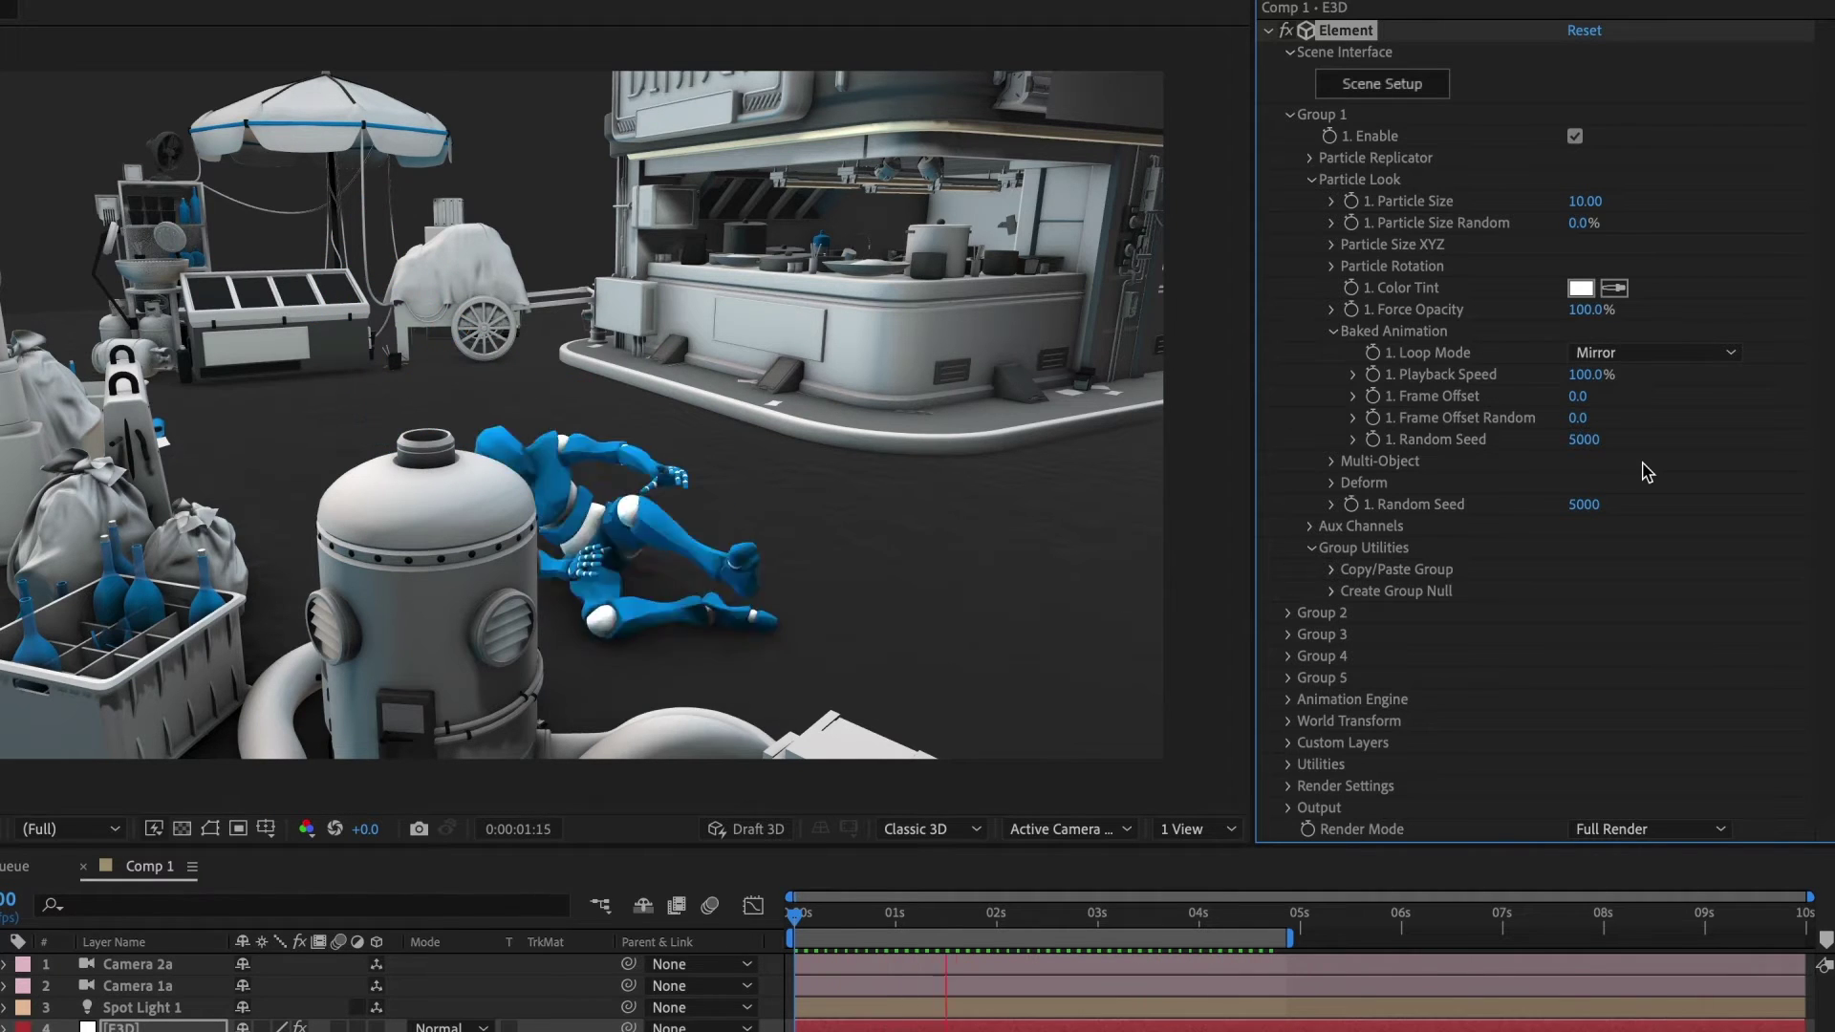
key("space")
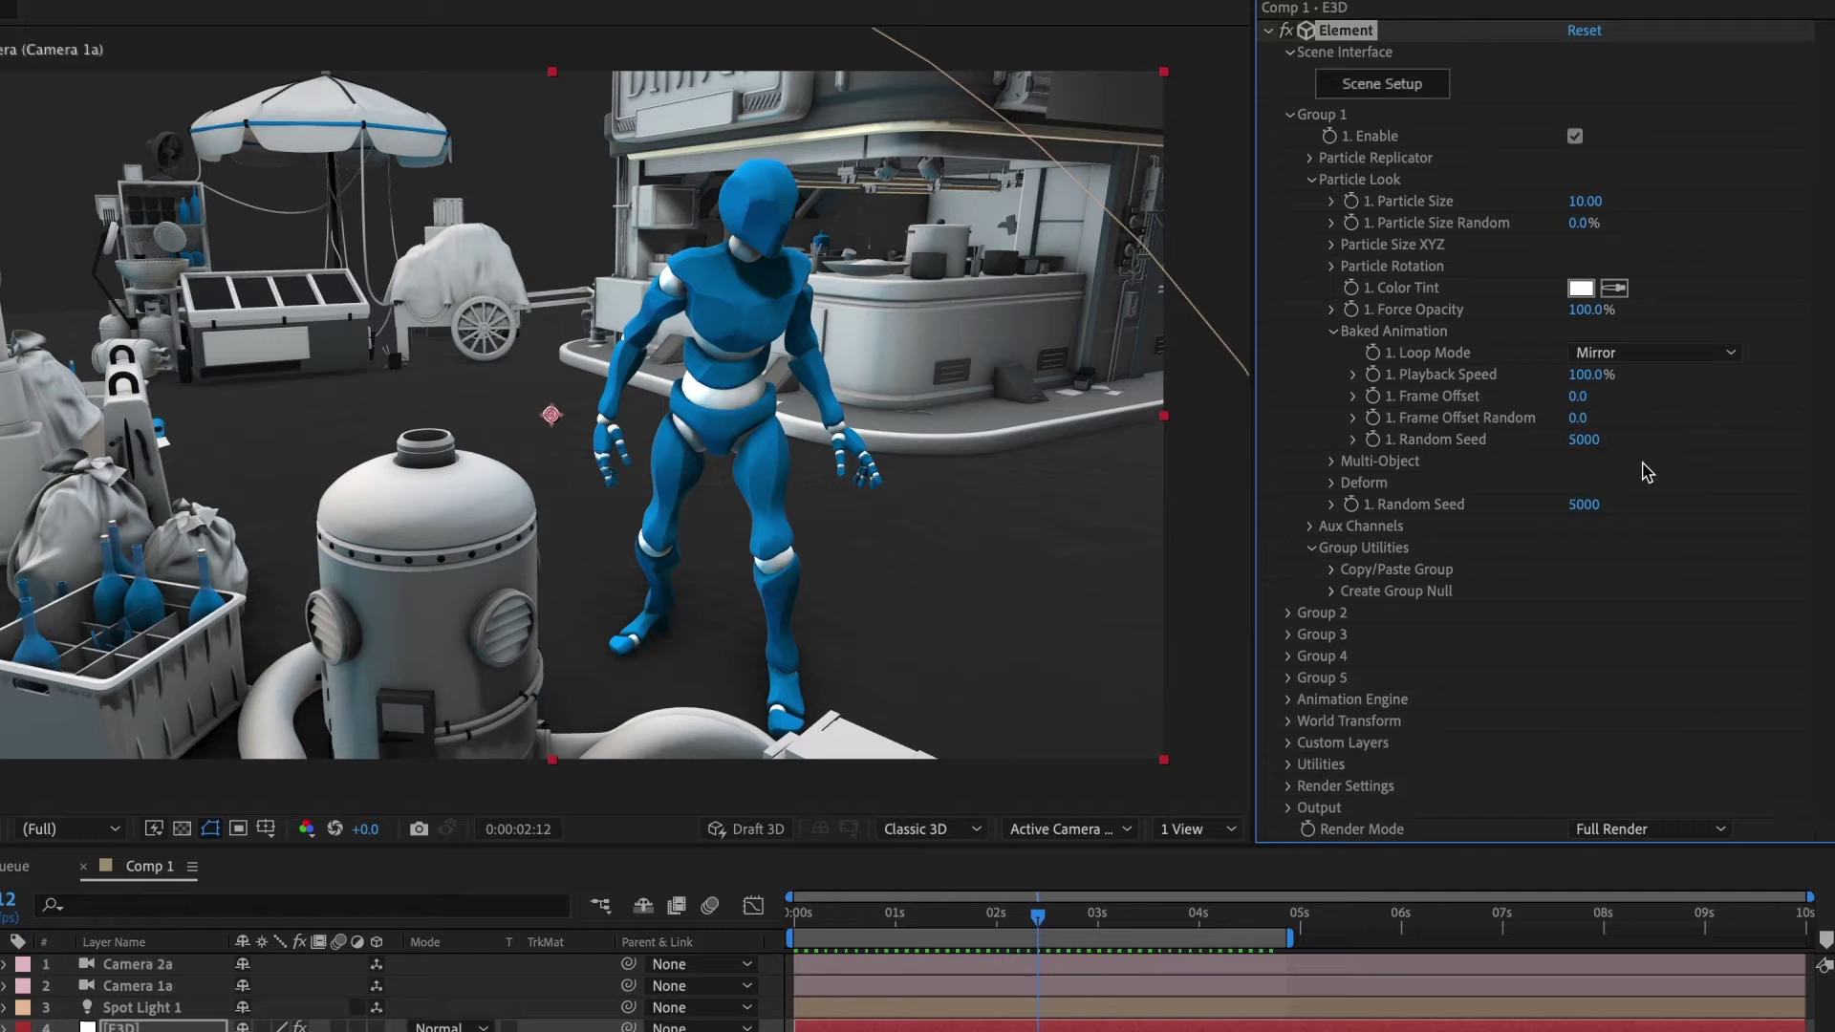
Try Random Loop as the baked animation's Loop Mode, and set it back to Freeze at End.
left_click(1668, 354)
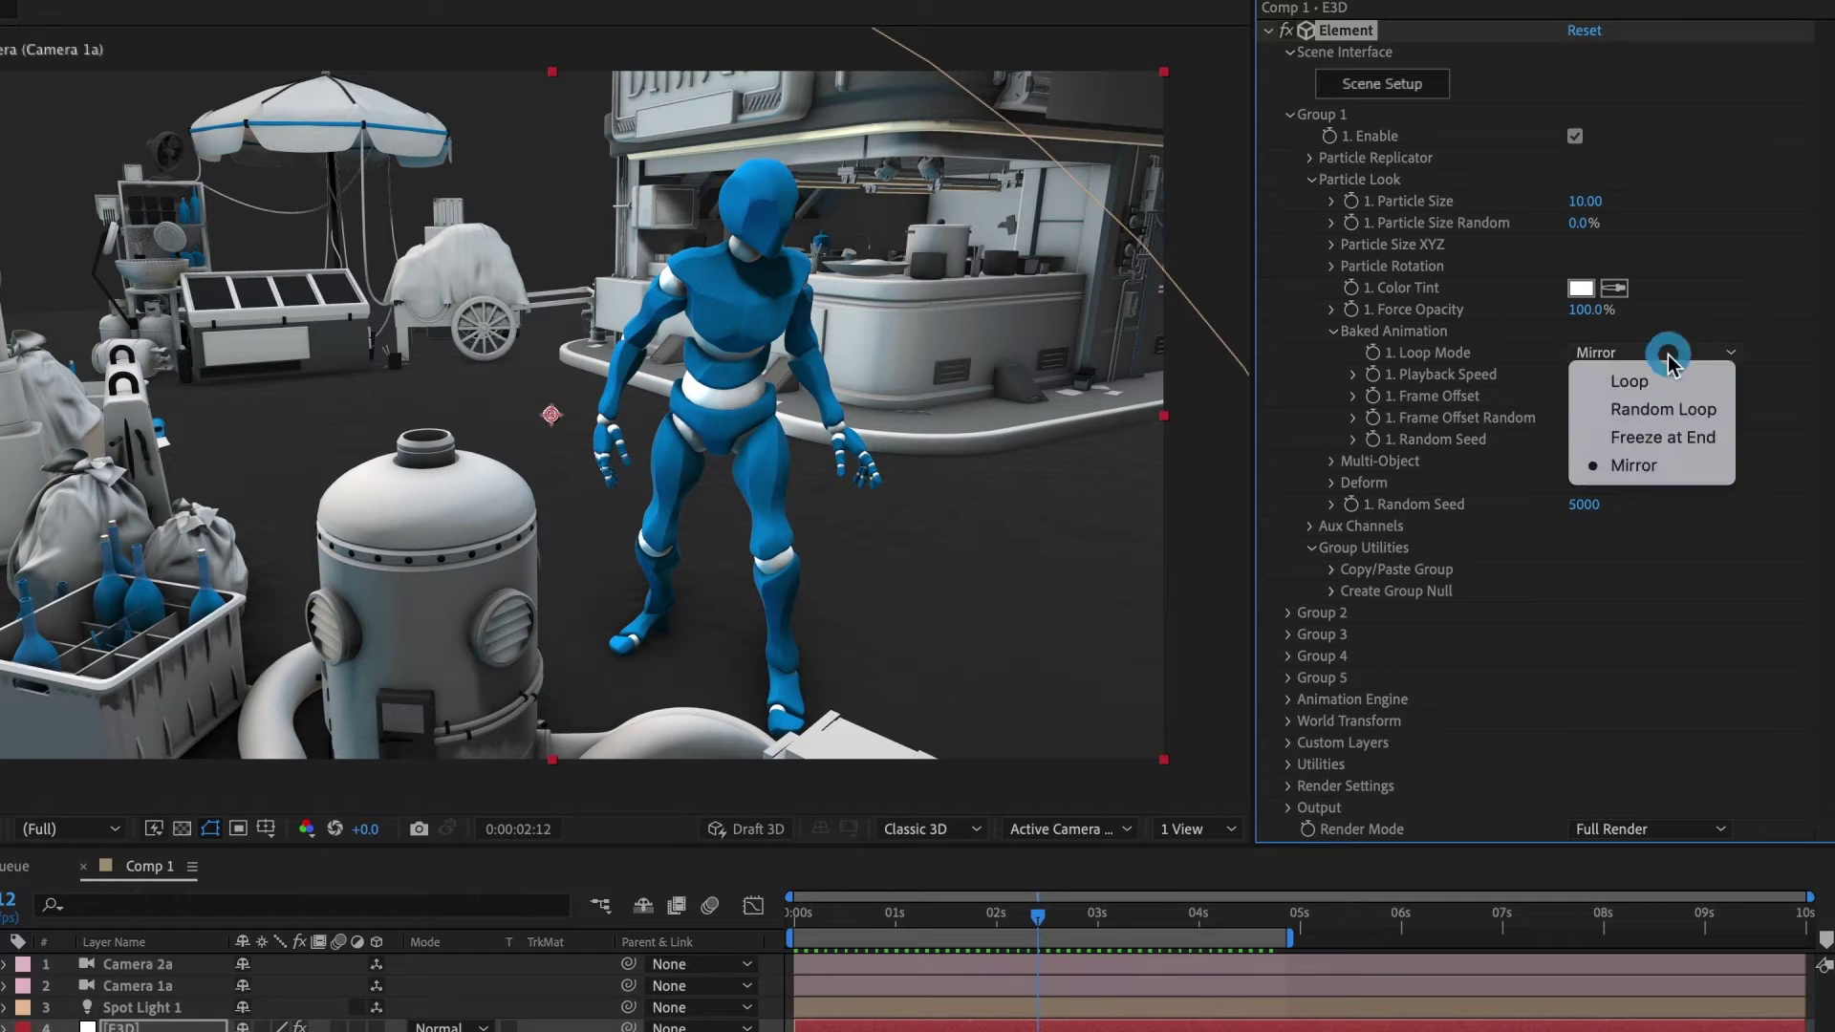
left_click(1660, 411)
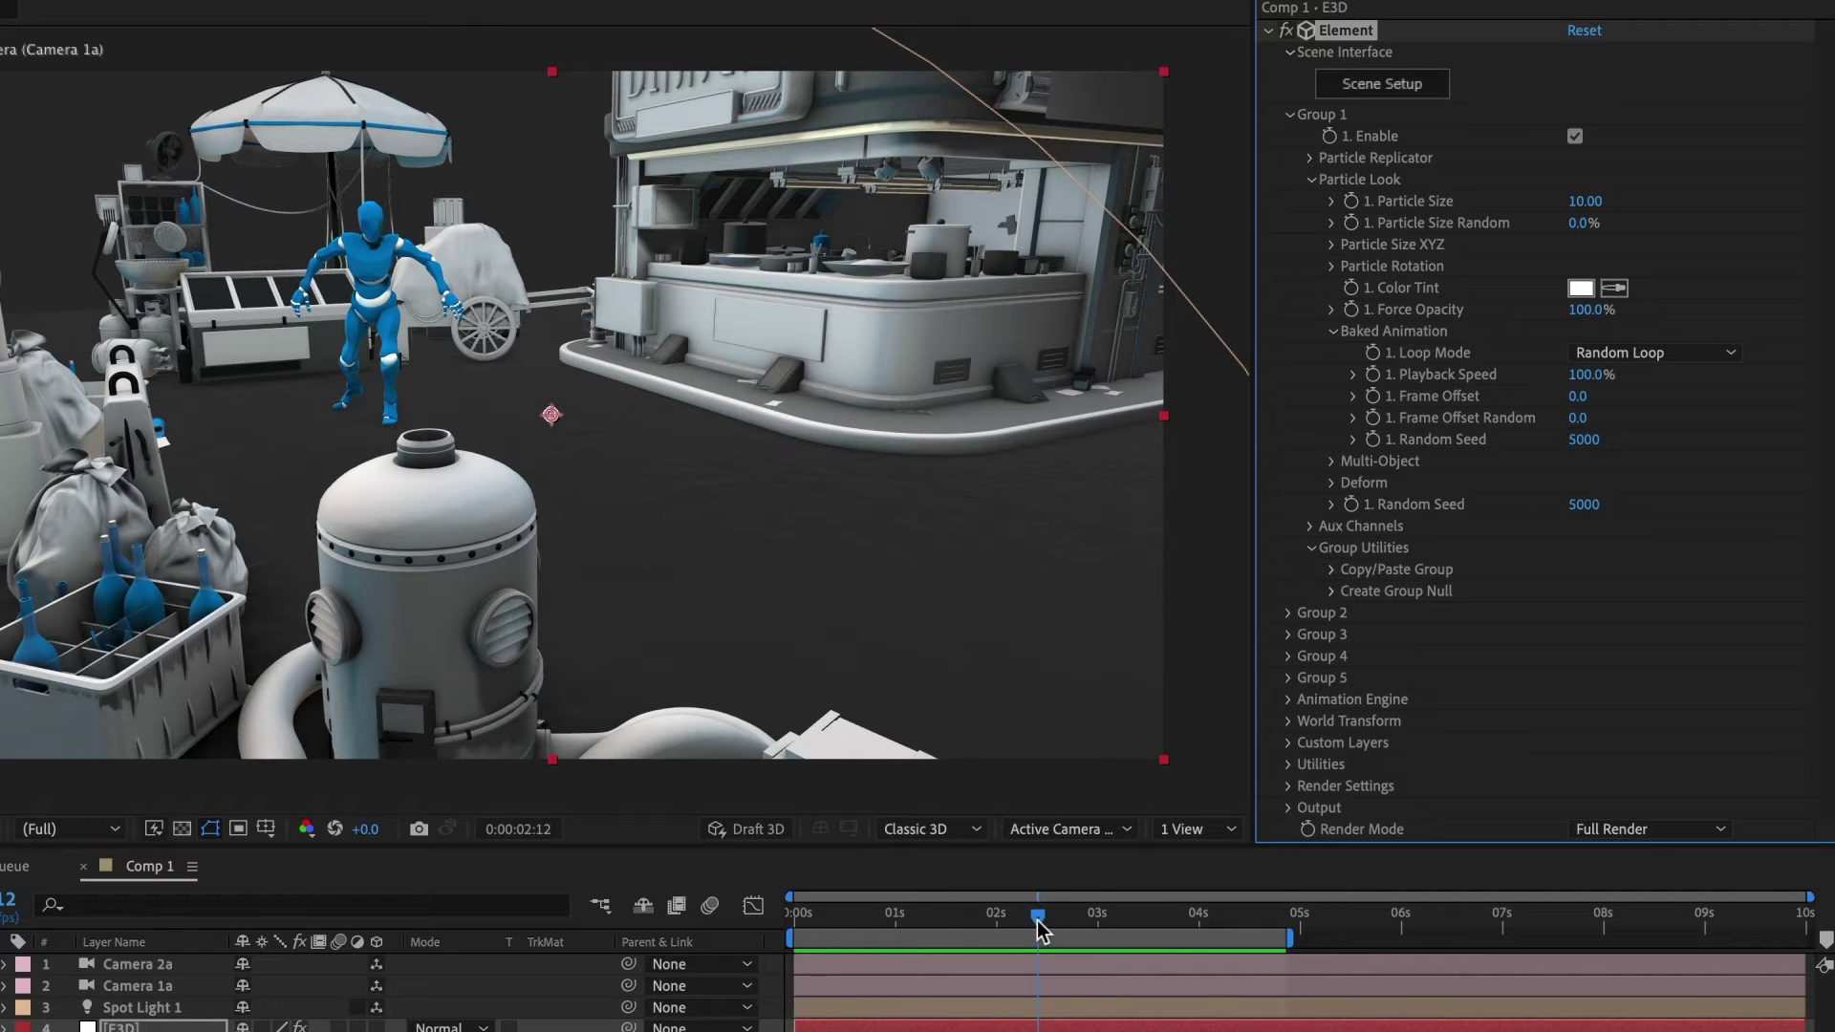
left_click_drag(1038, 919, 793, 920)
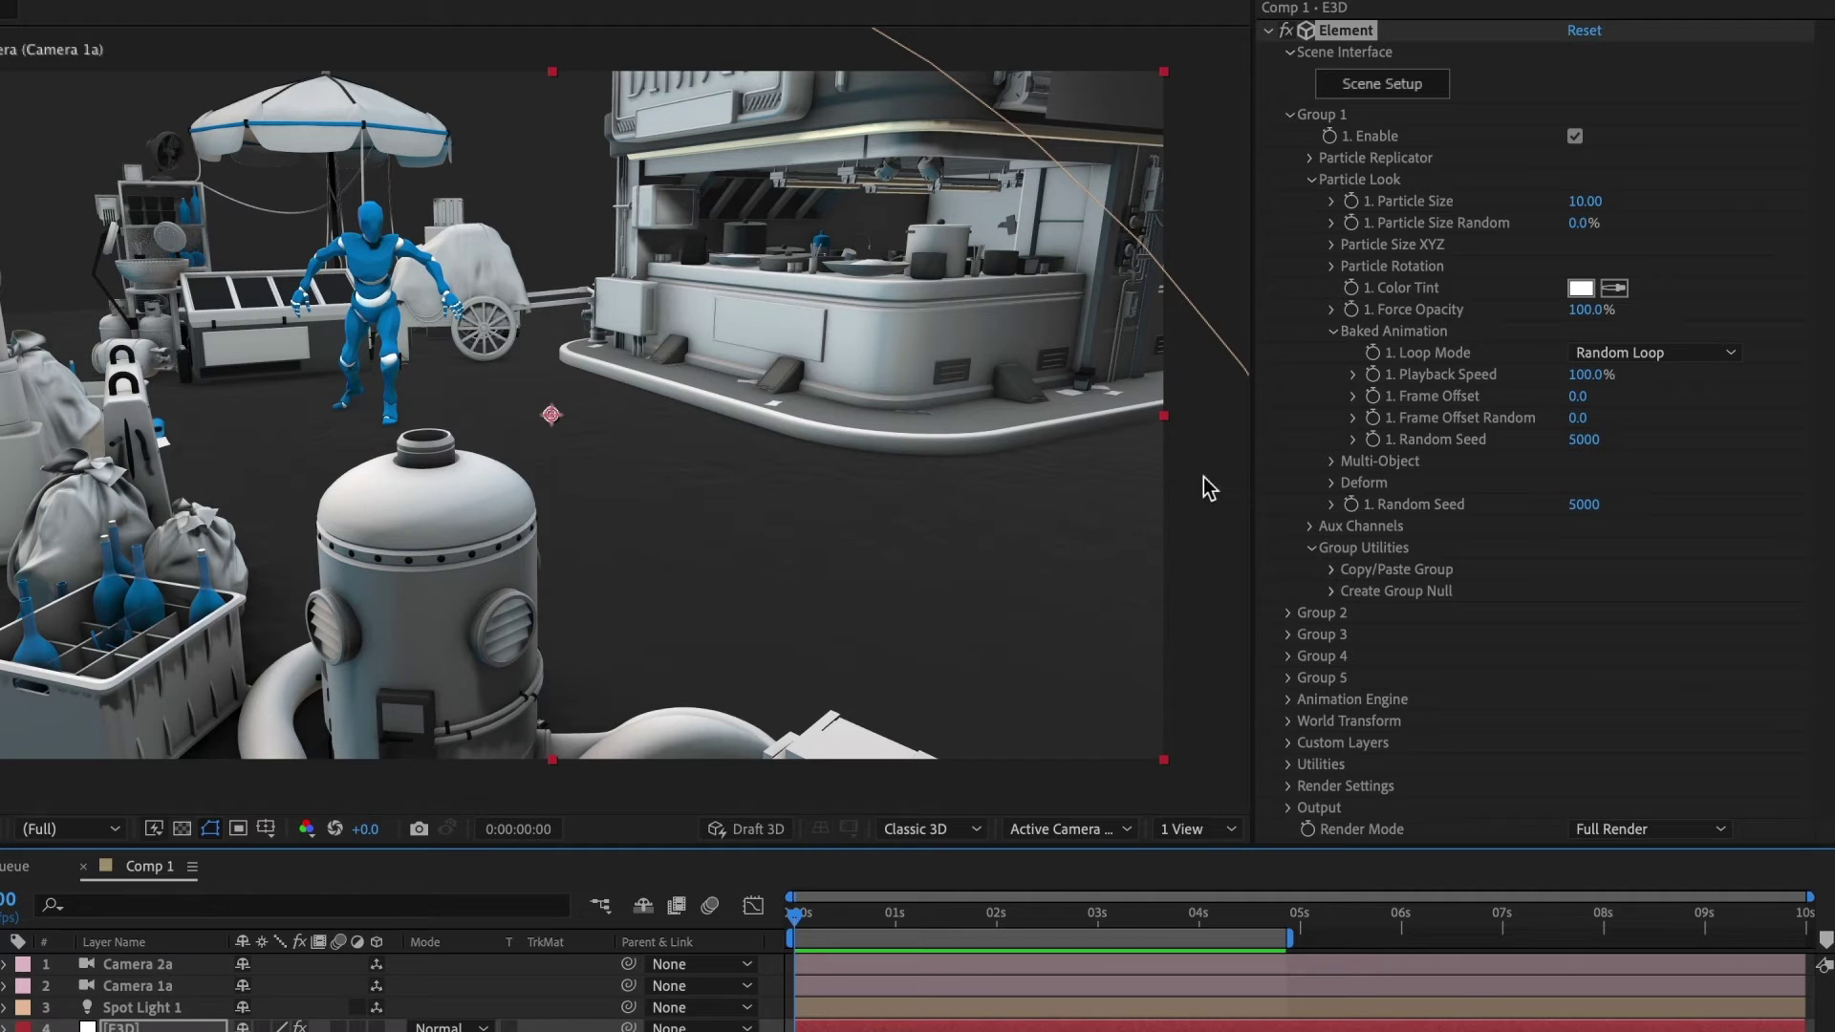
left_click(1624, 354)
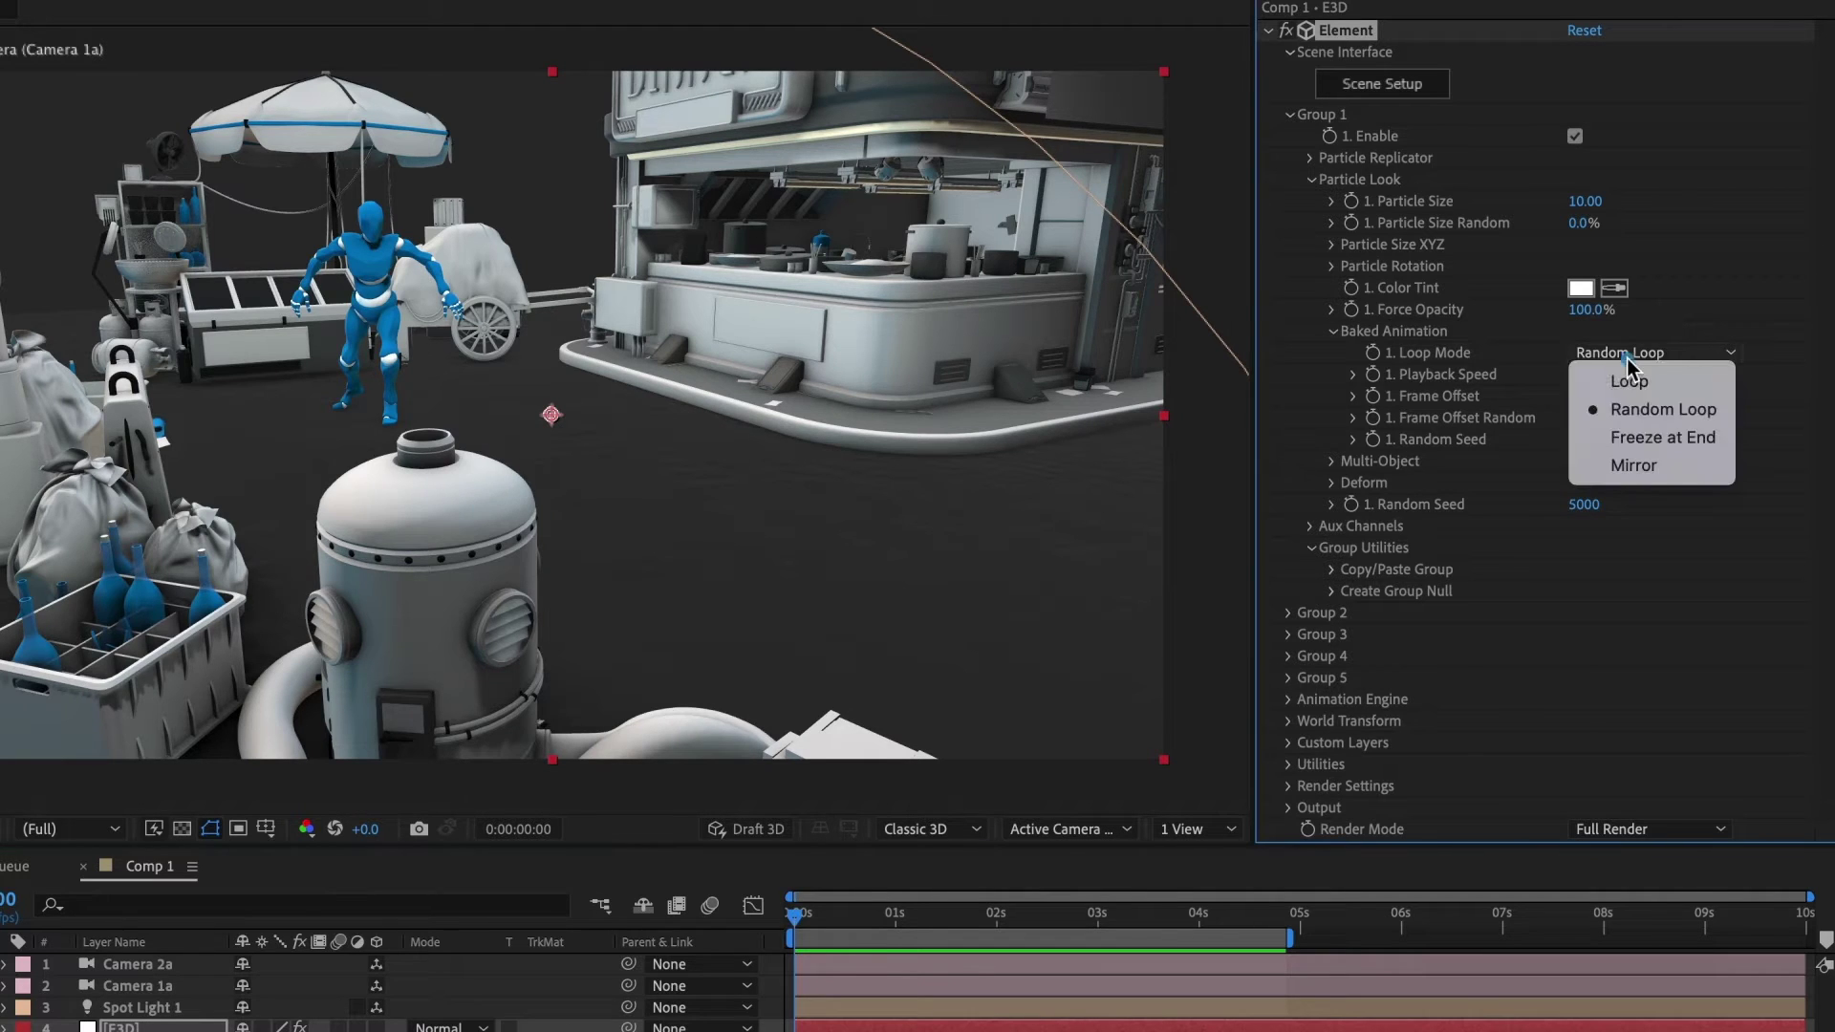
left_click(1619, 438)
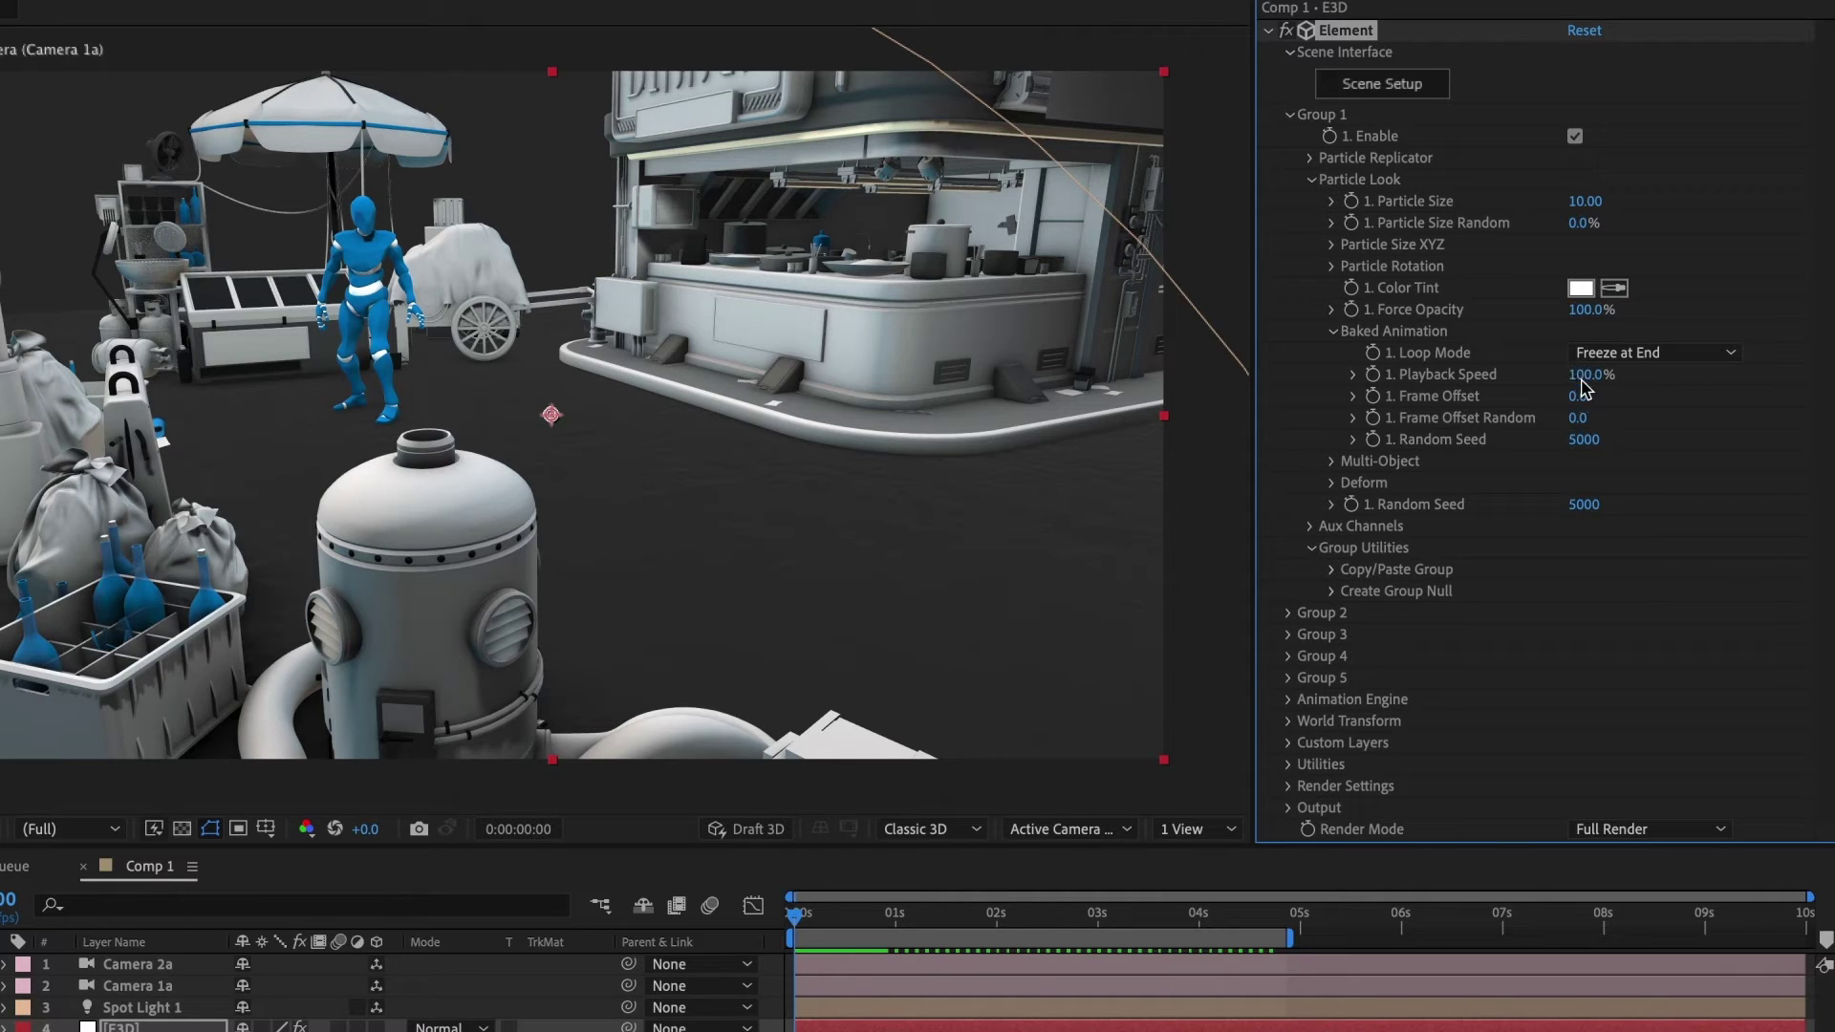
Set the baked animation's Playback Speed to 50% and review the motion from the first frame to about 0:00:04:24.
left_click(1582, 382)
key("Return")
left_click(792, 929)
key("space")
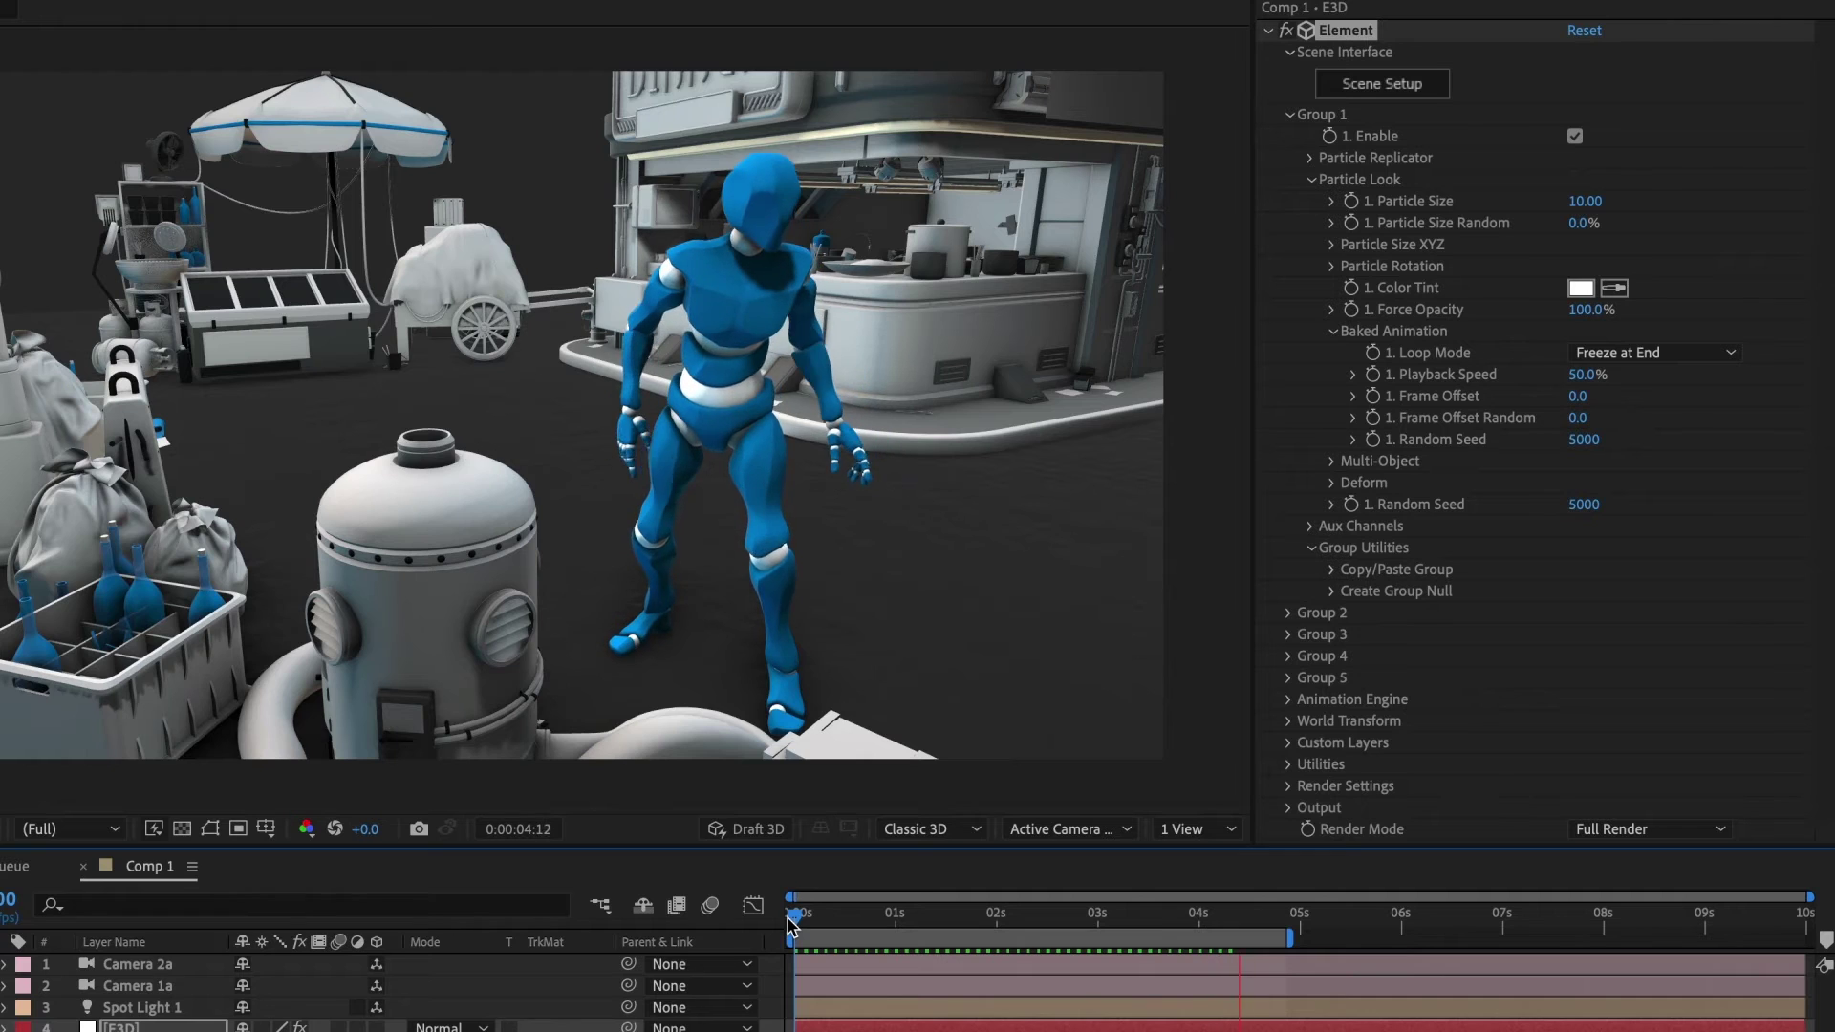
key("space")
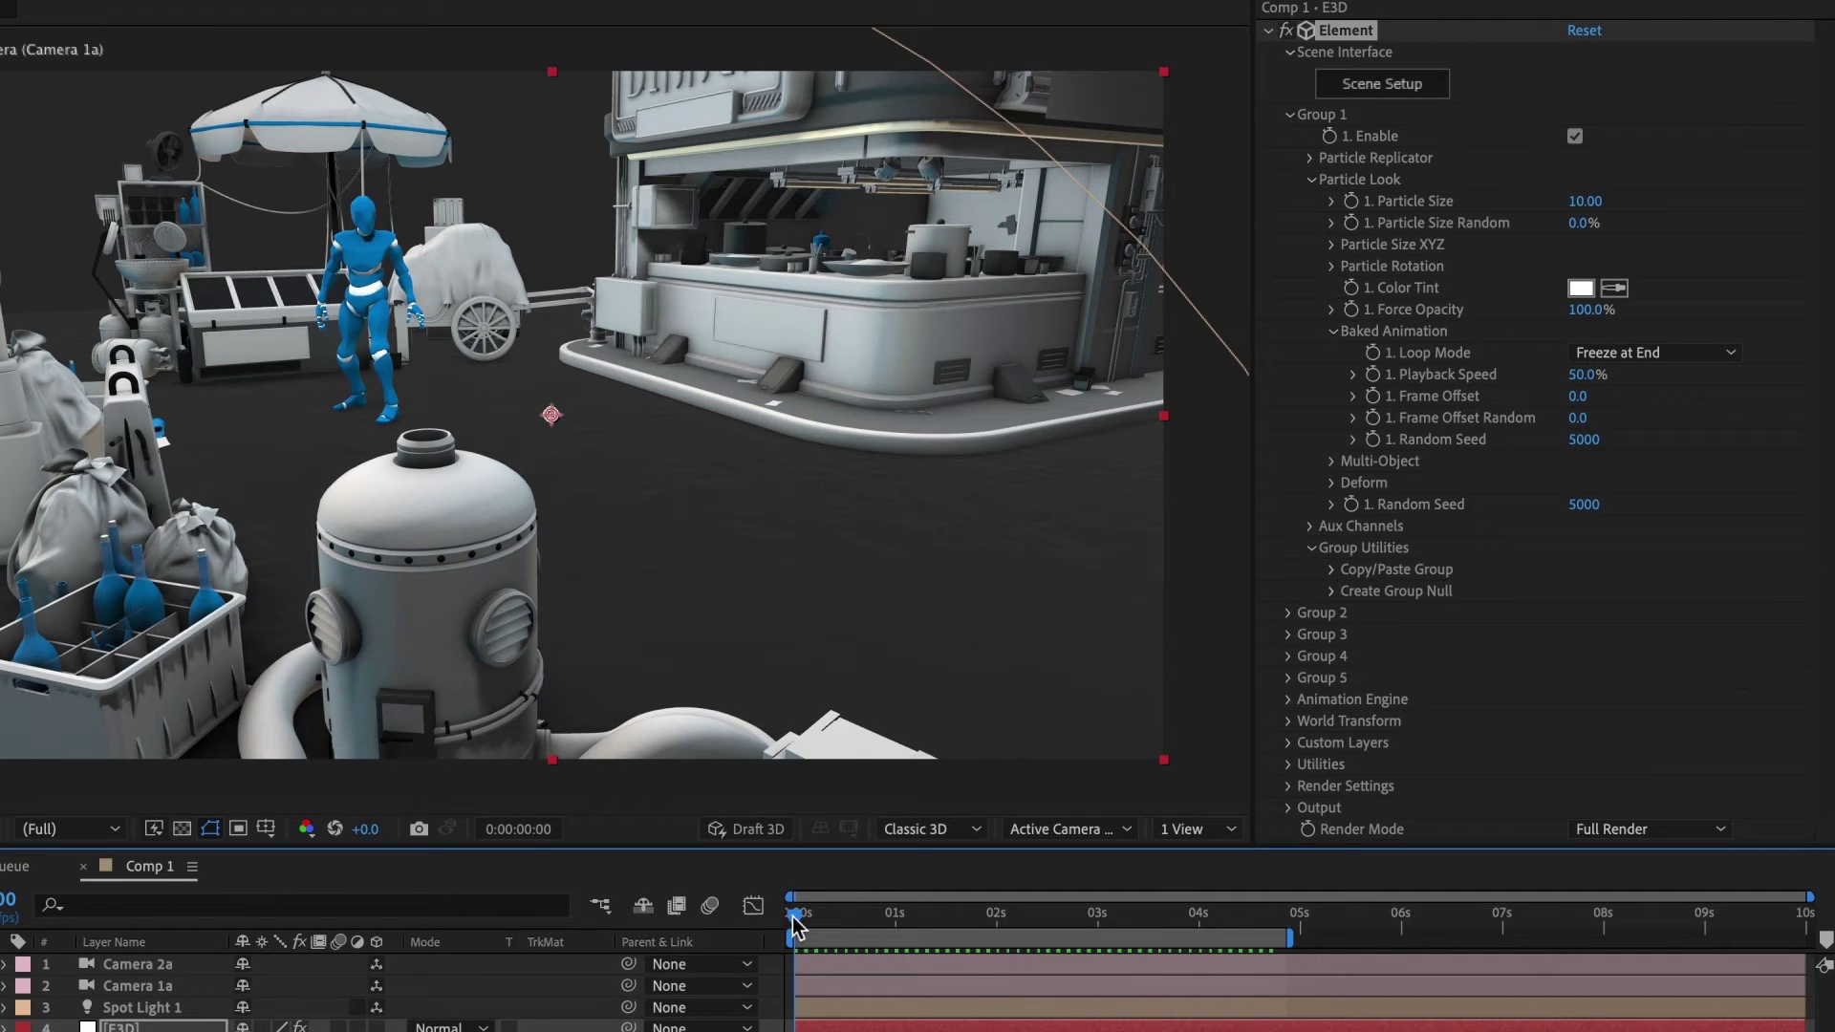
left_click_drag(798, 925, 1288, 917)
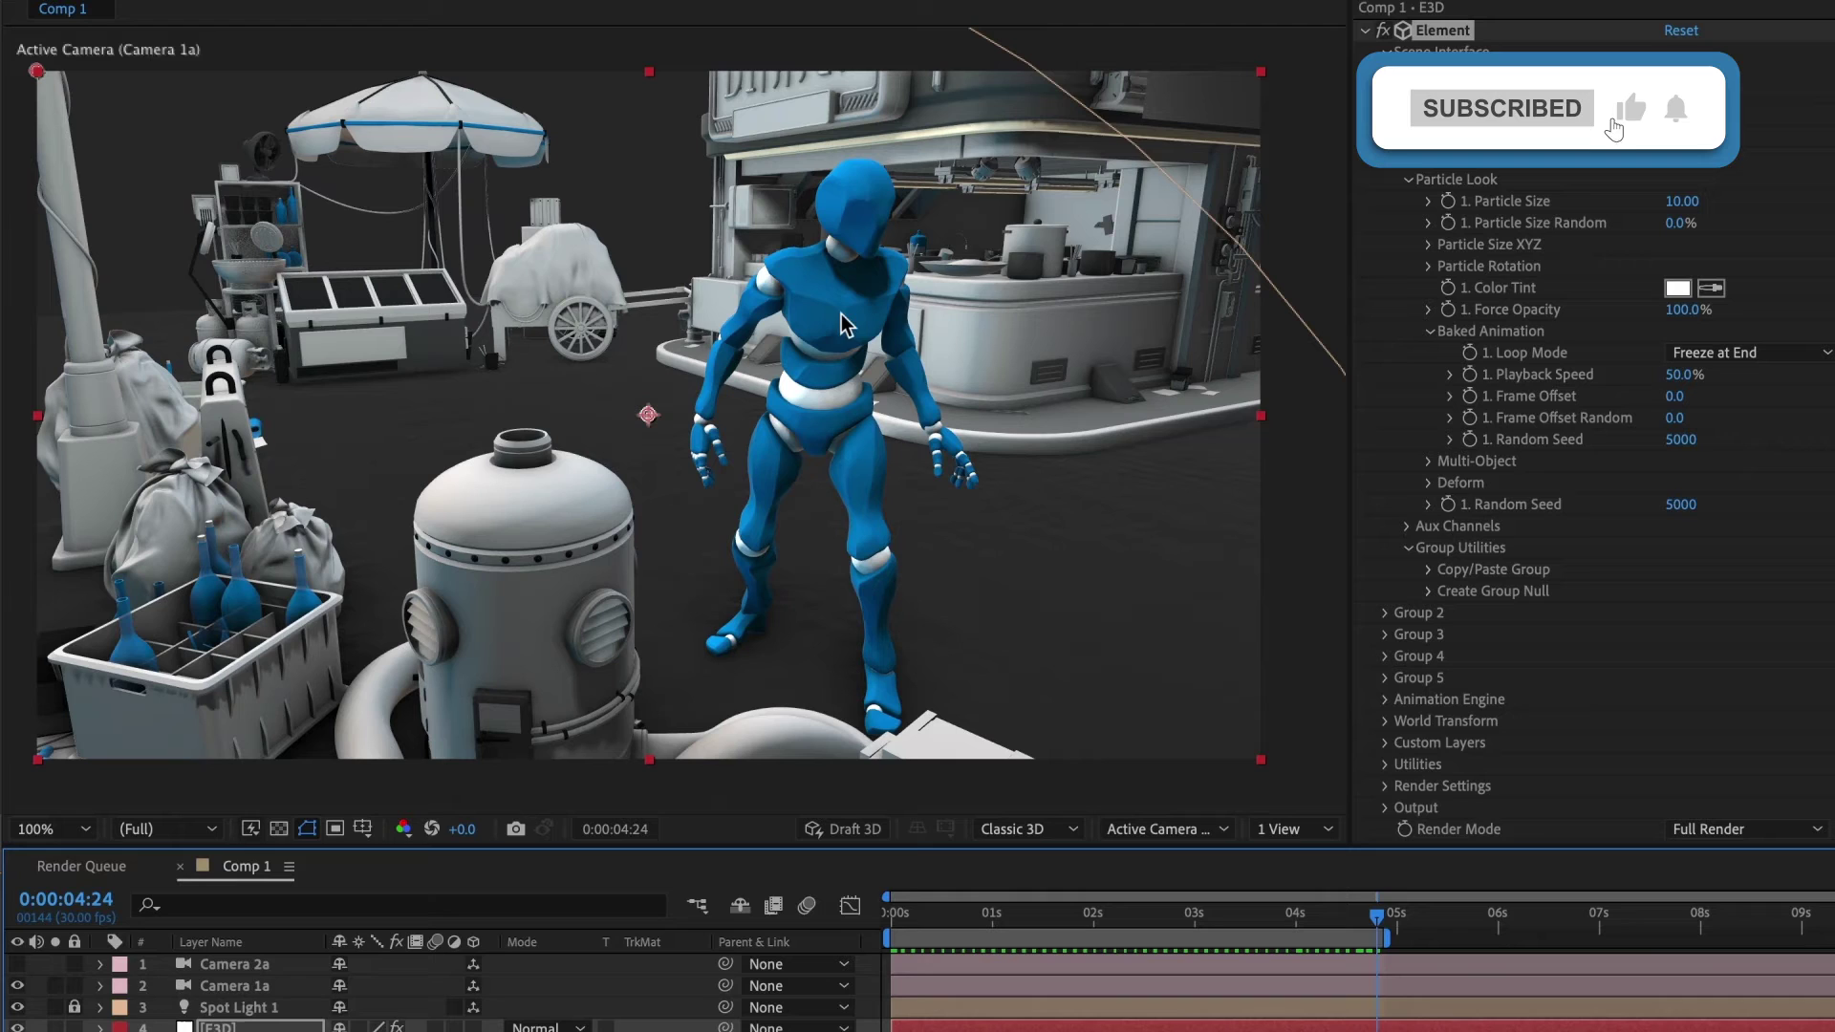
Set the baked animation's Playback Speed to 100% and return the playhead to the first frame.
left_click(1677, 375)
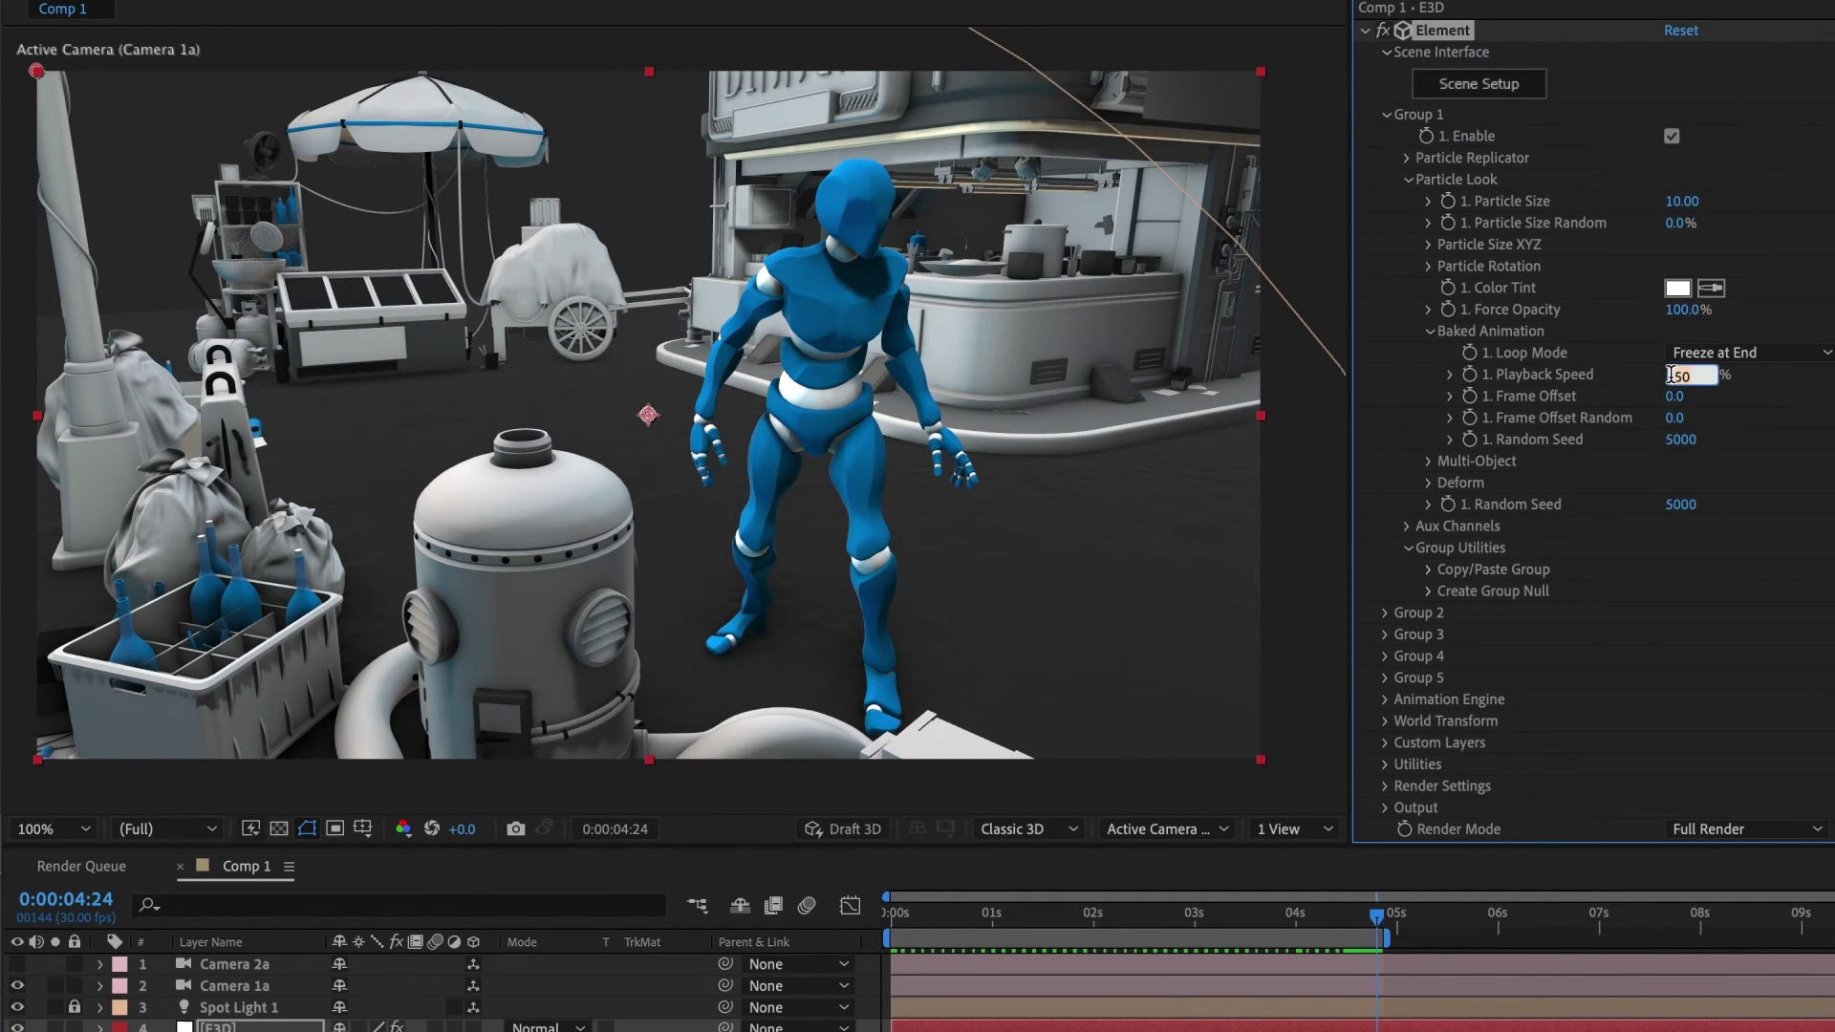
type("100")
key("Return")
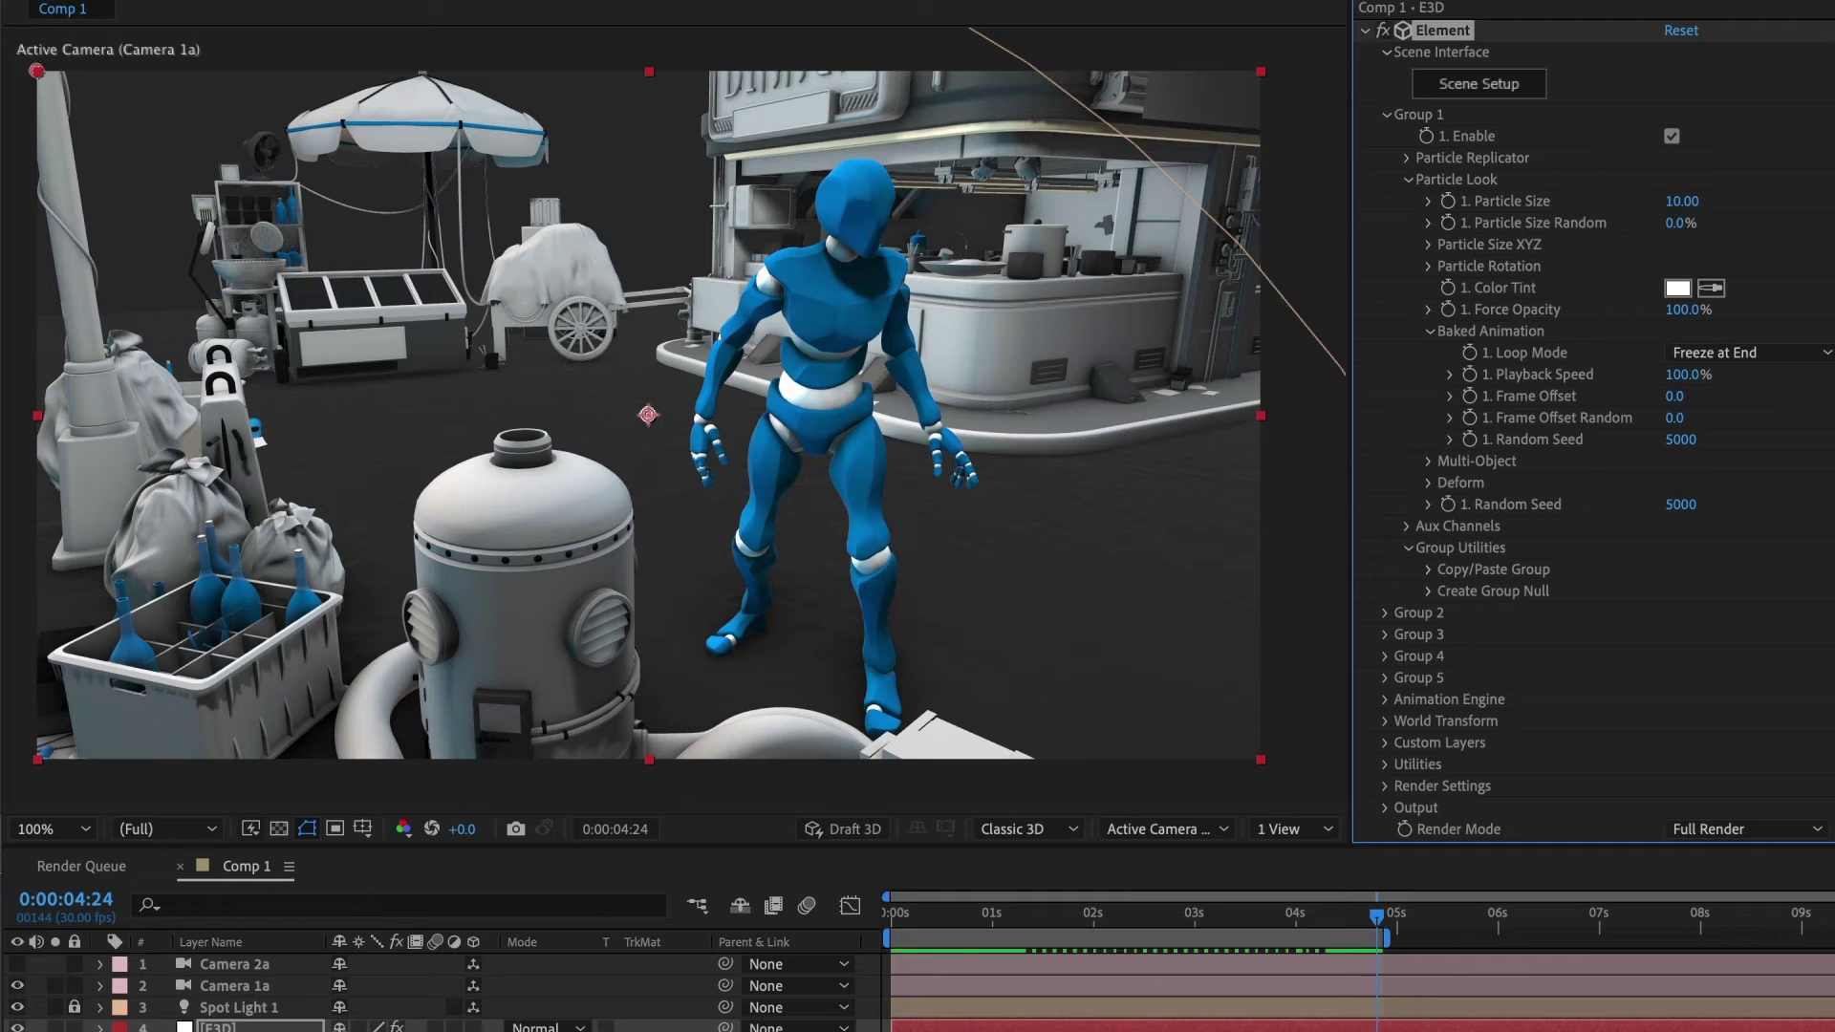
left_click_drag(1367, 932, 853, 927)
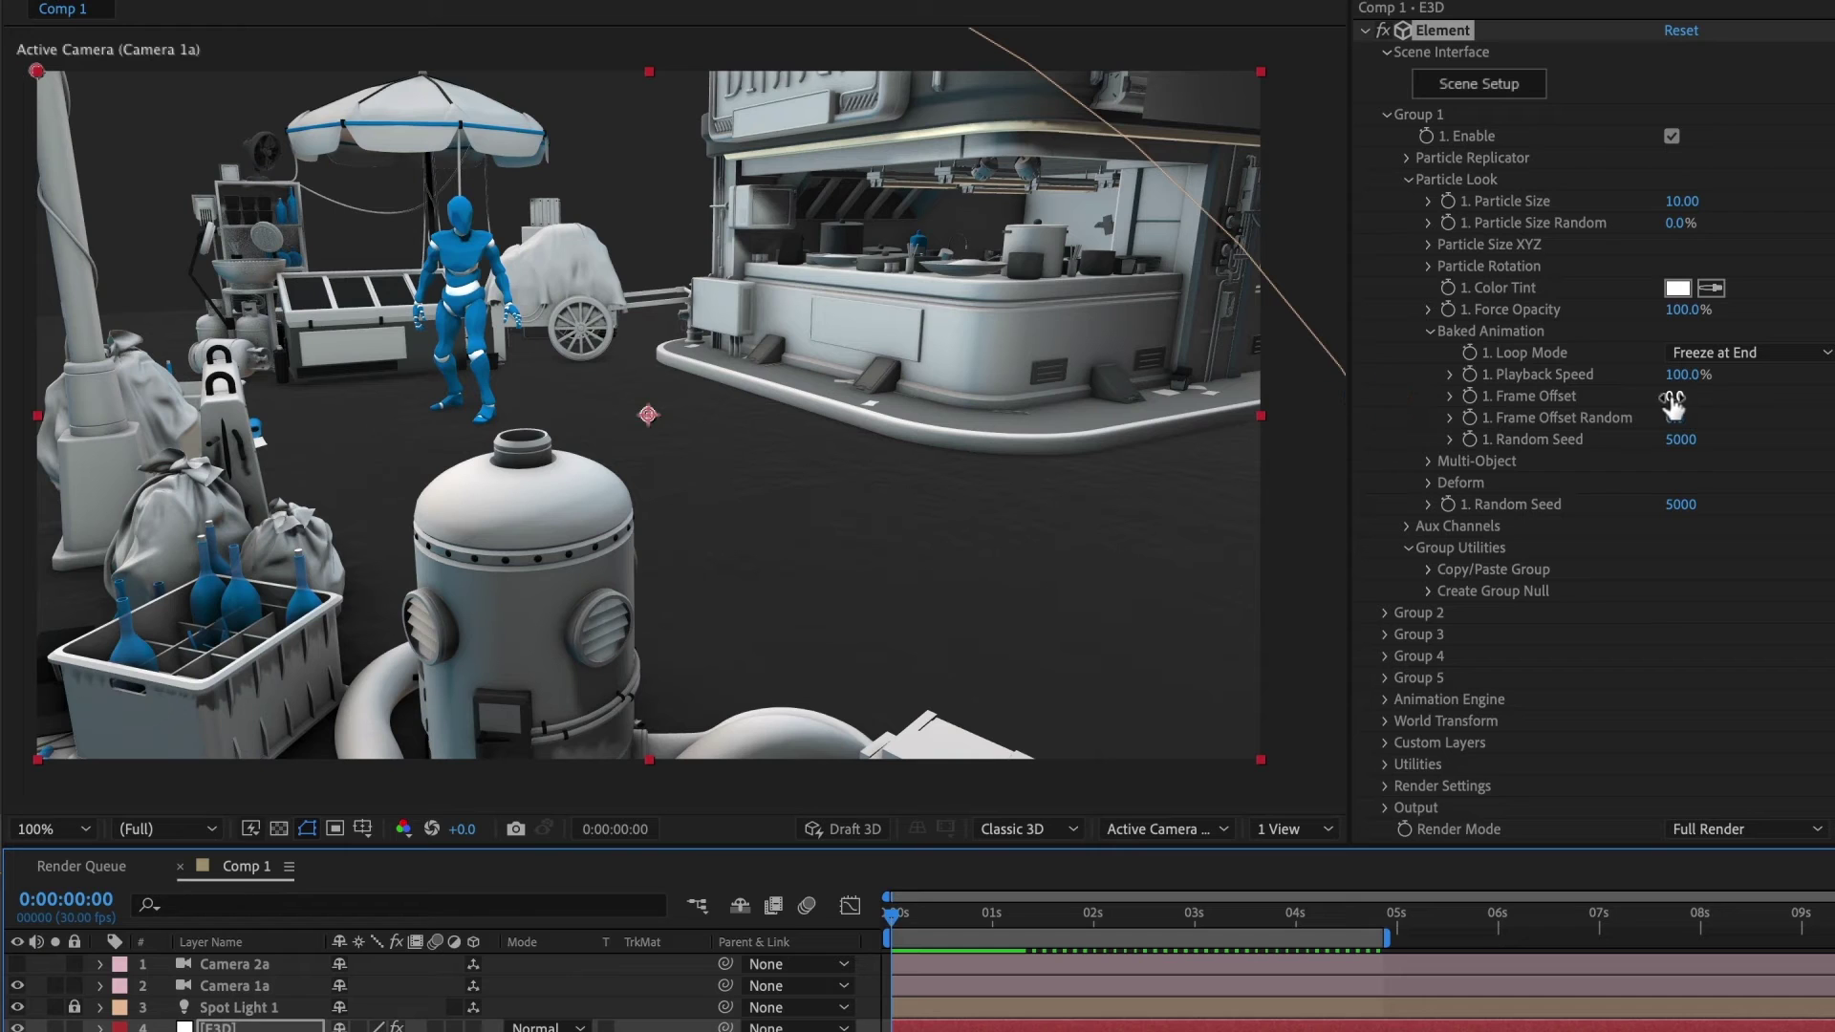
Set the baked animation's Frame Offset to 50, preview it, and return to the first frame.
left_click_drag(1673, 407, 1806, 411)
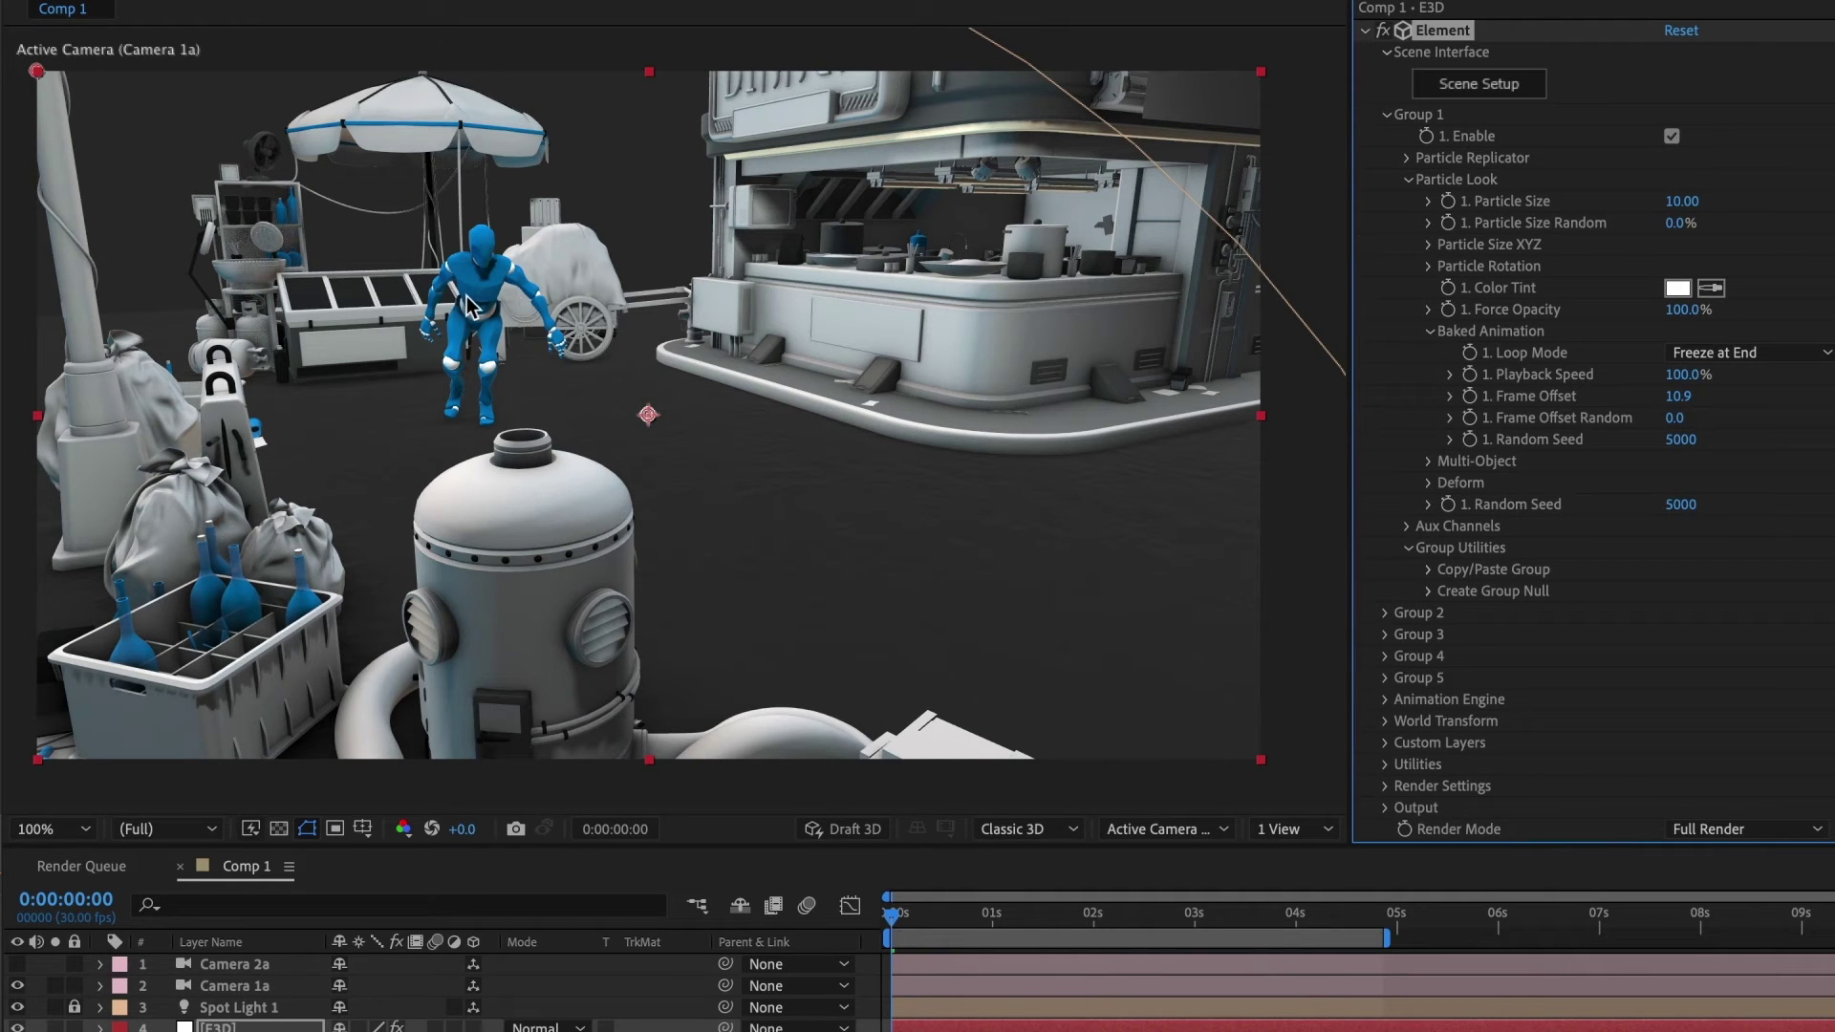
left_click(1682, 398)
key("Return")
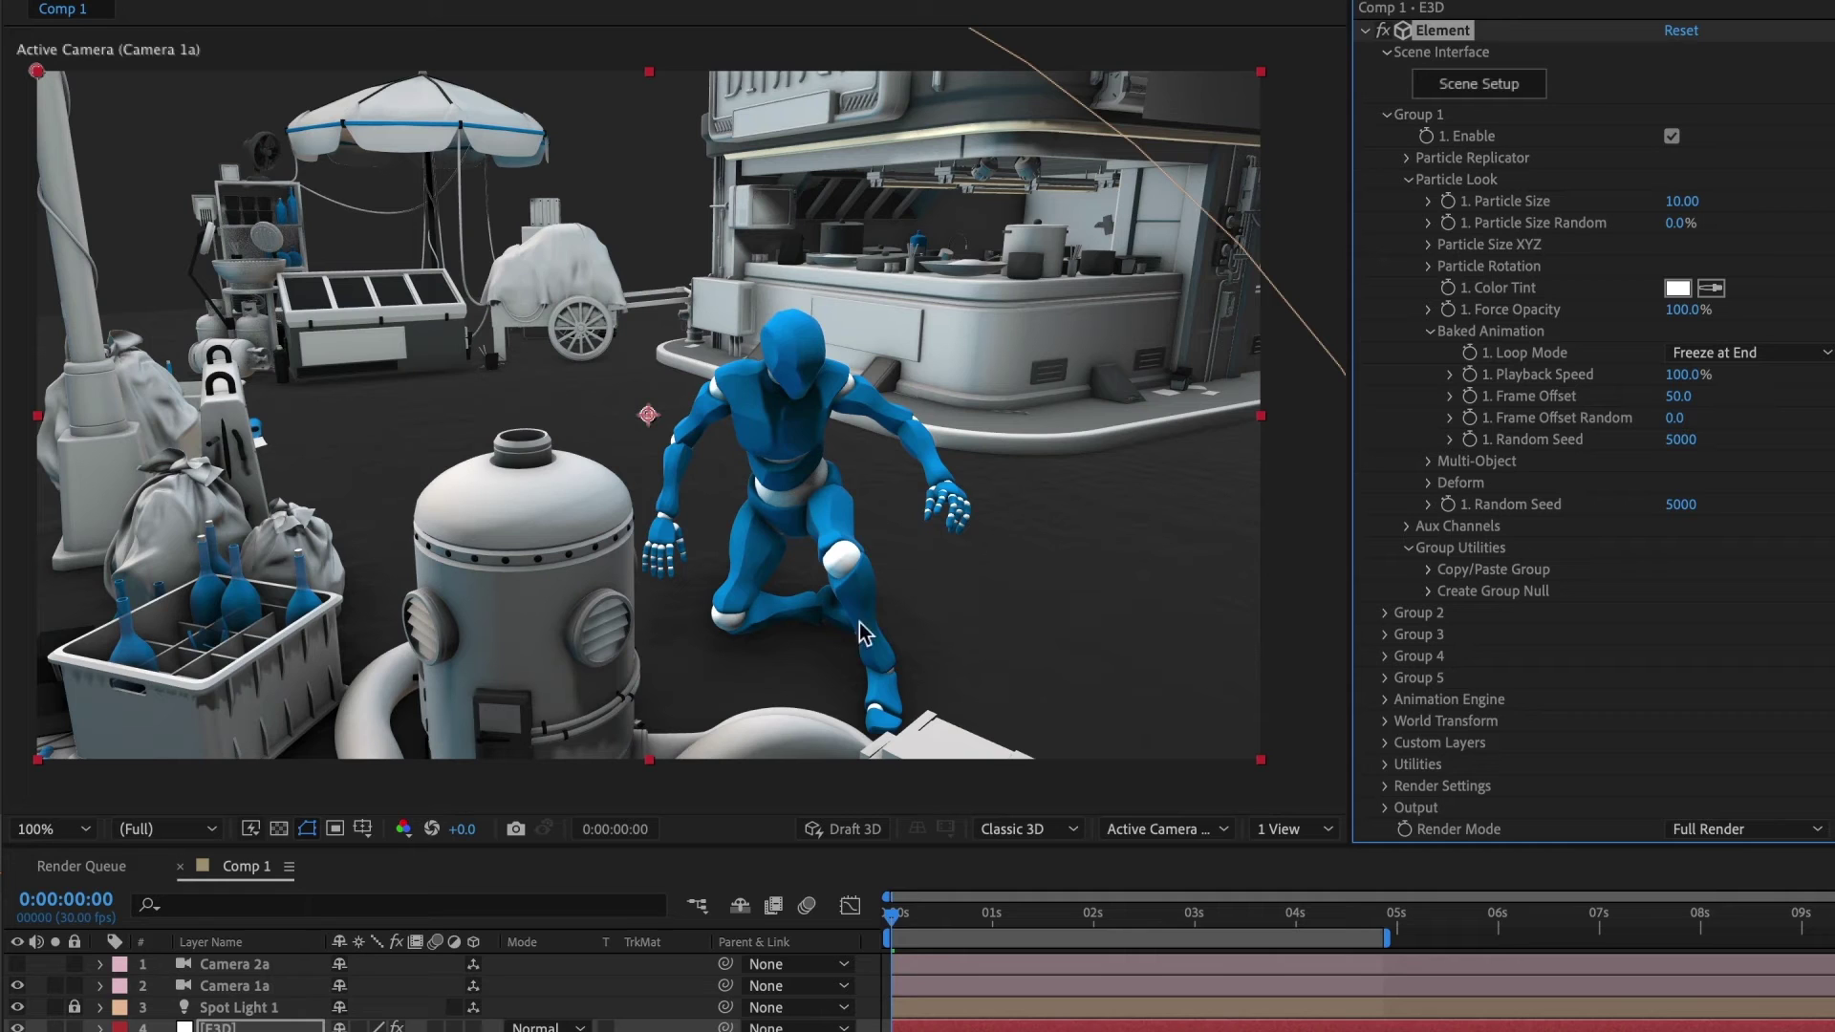
left_click(897, 920)
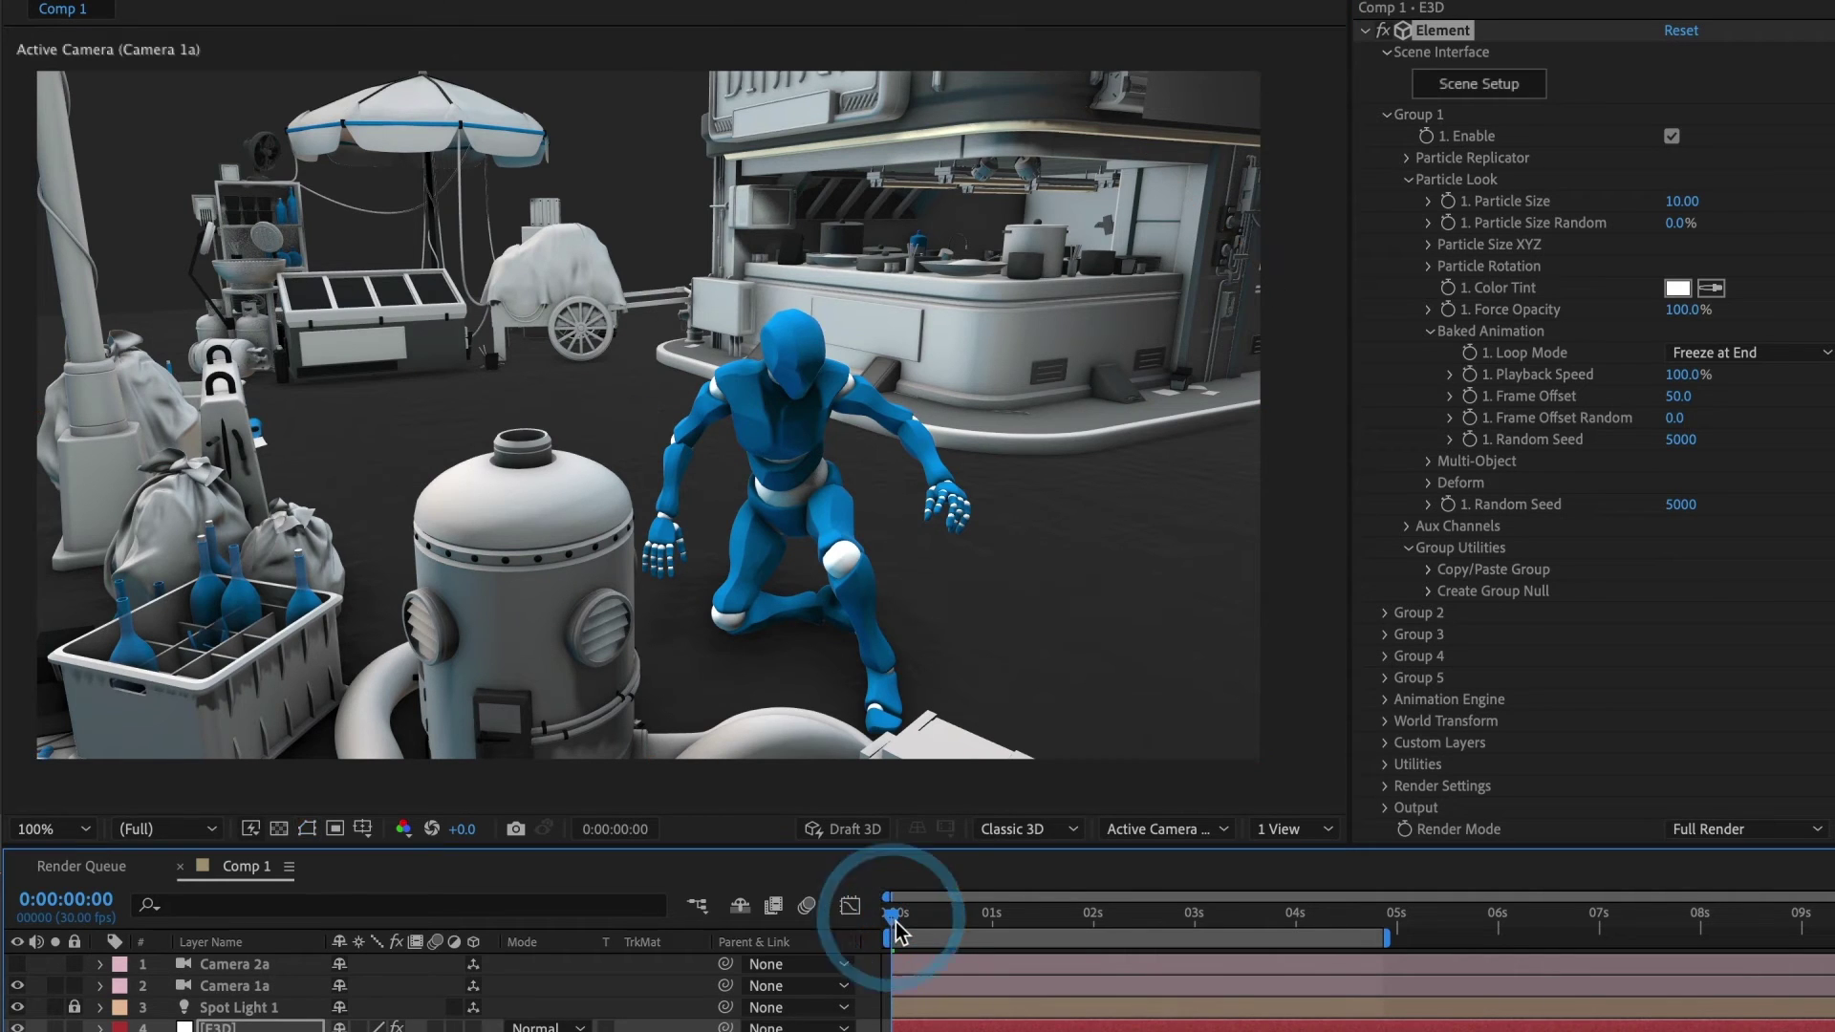
key("space")
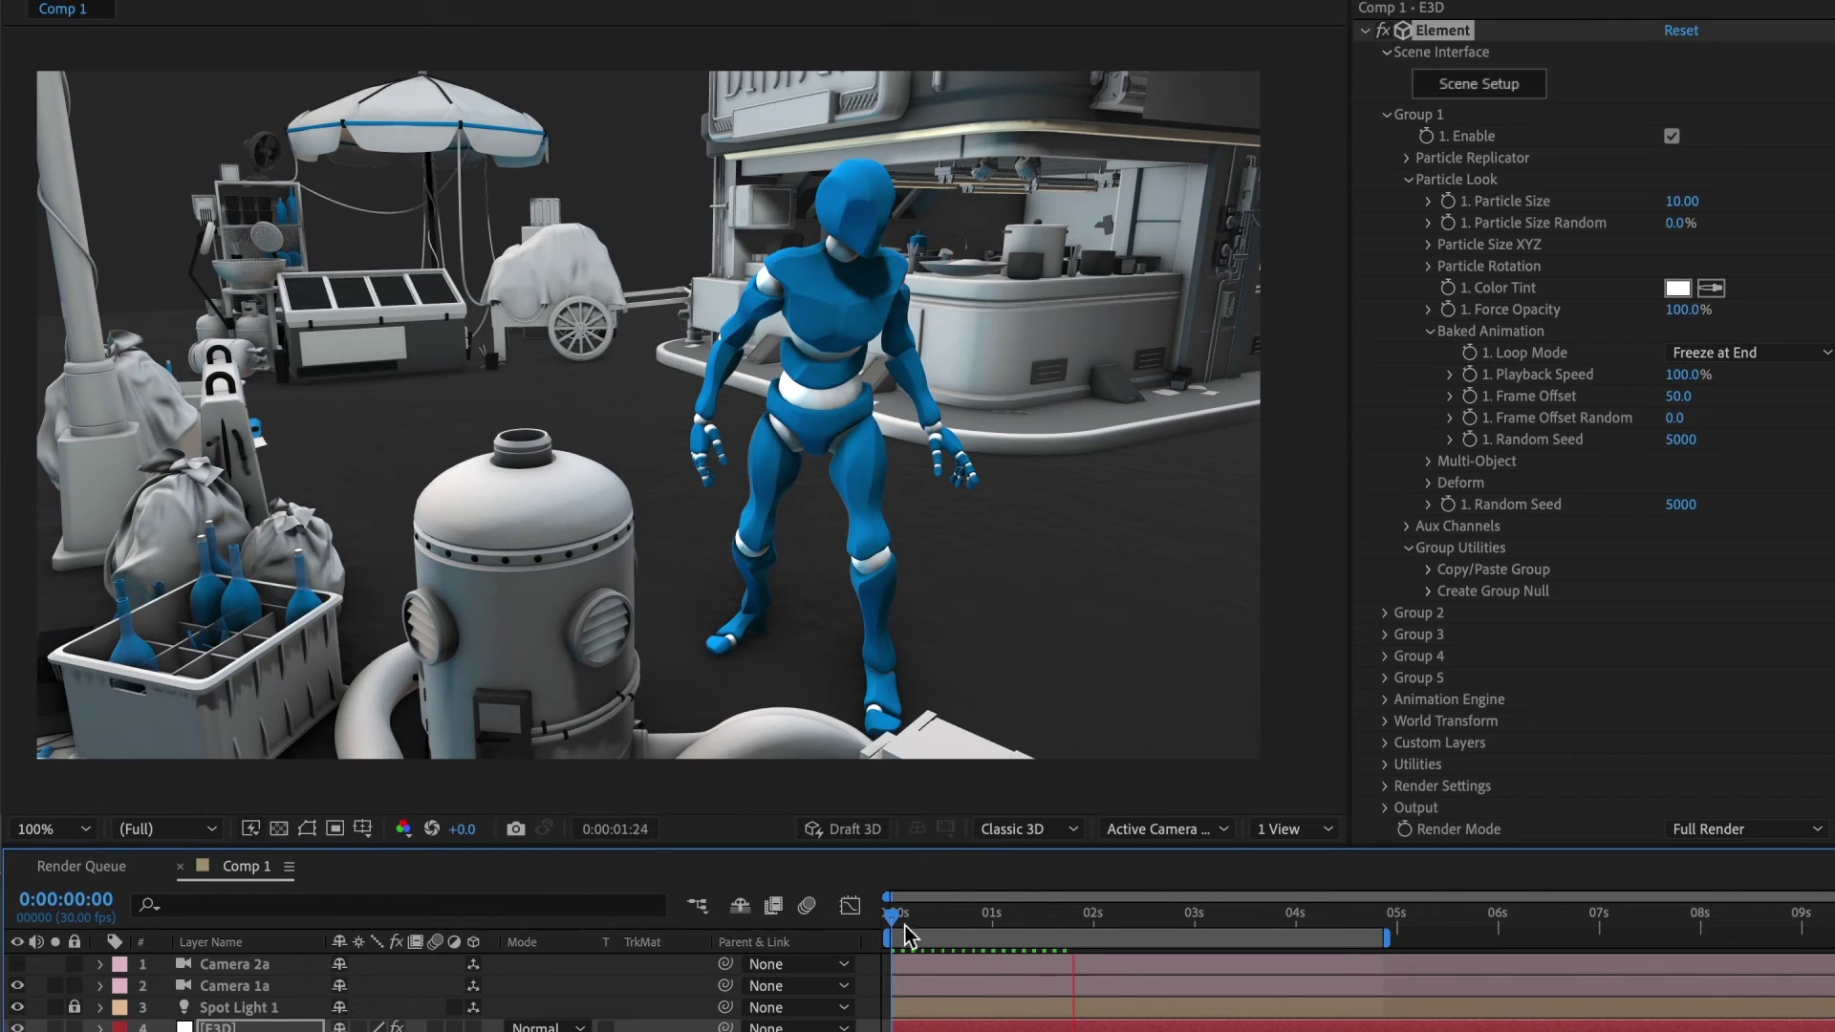
key("space")
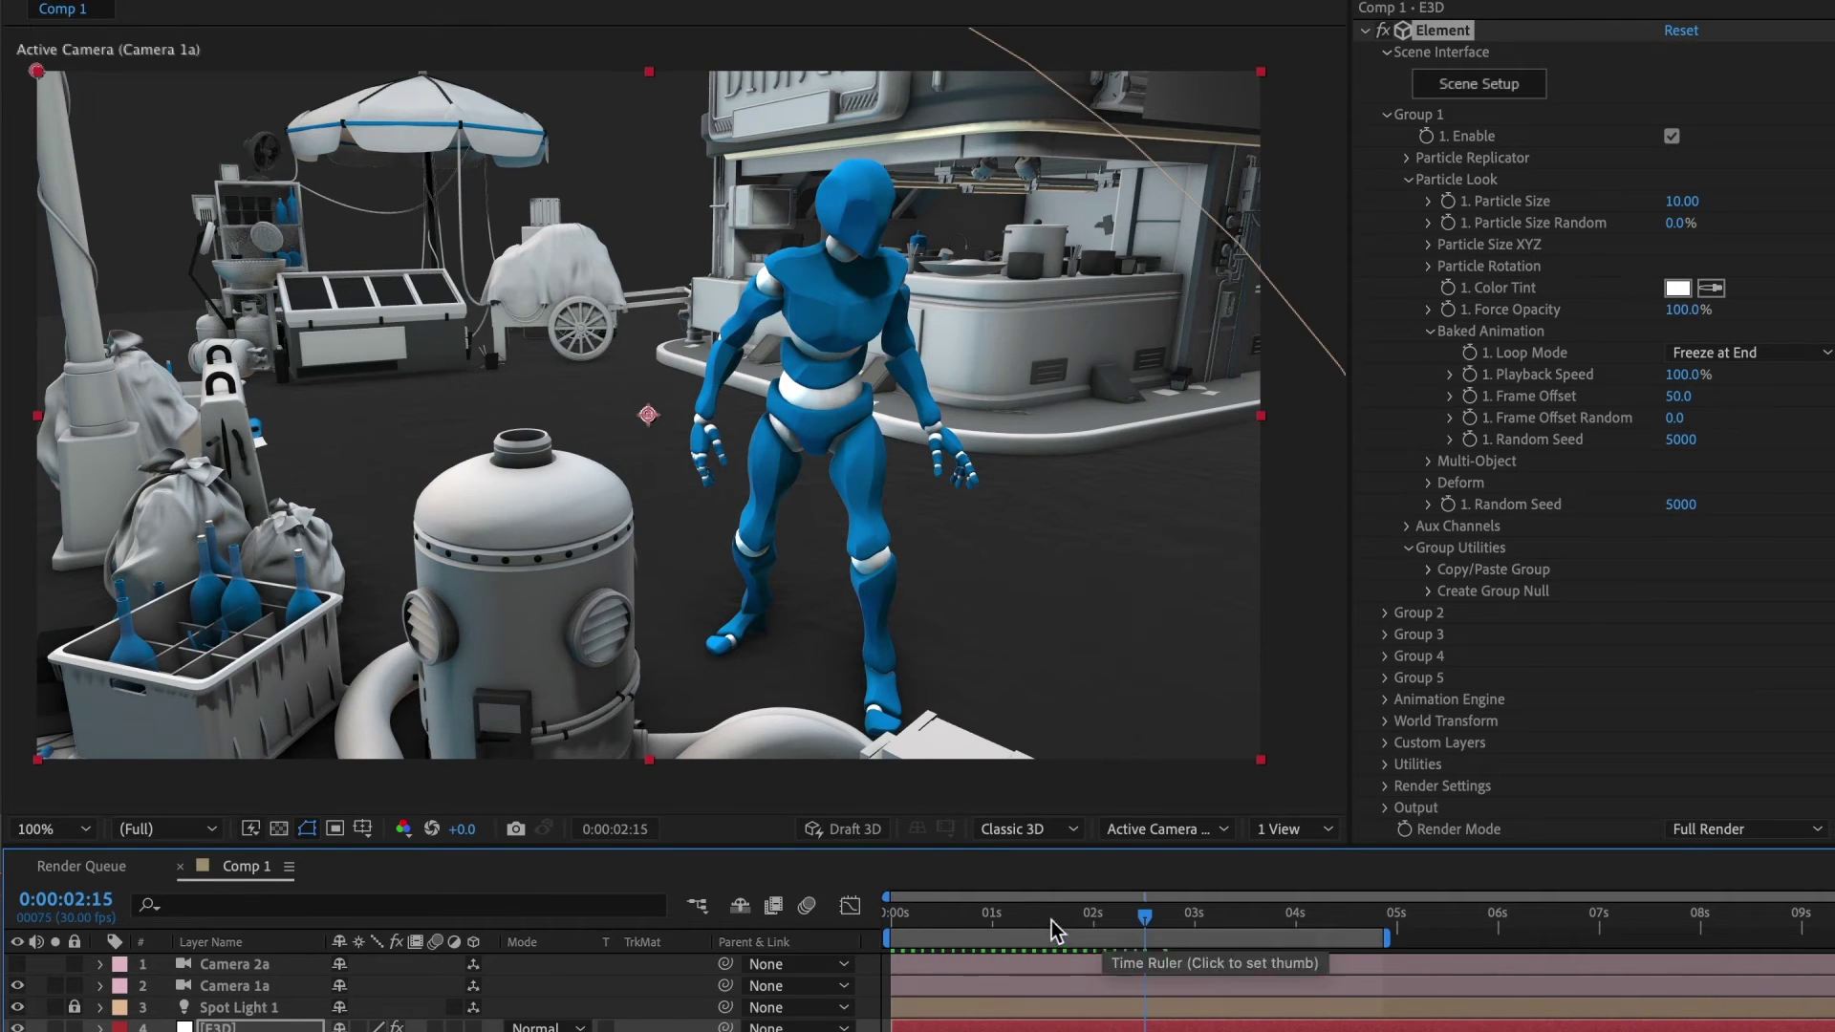
left_click(890, 916)
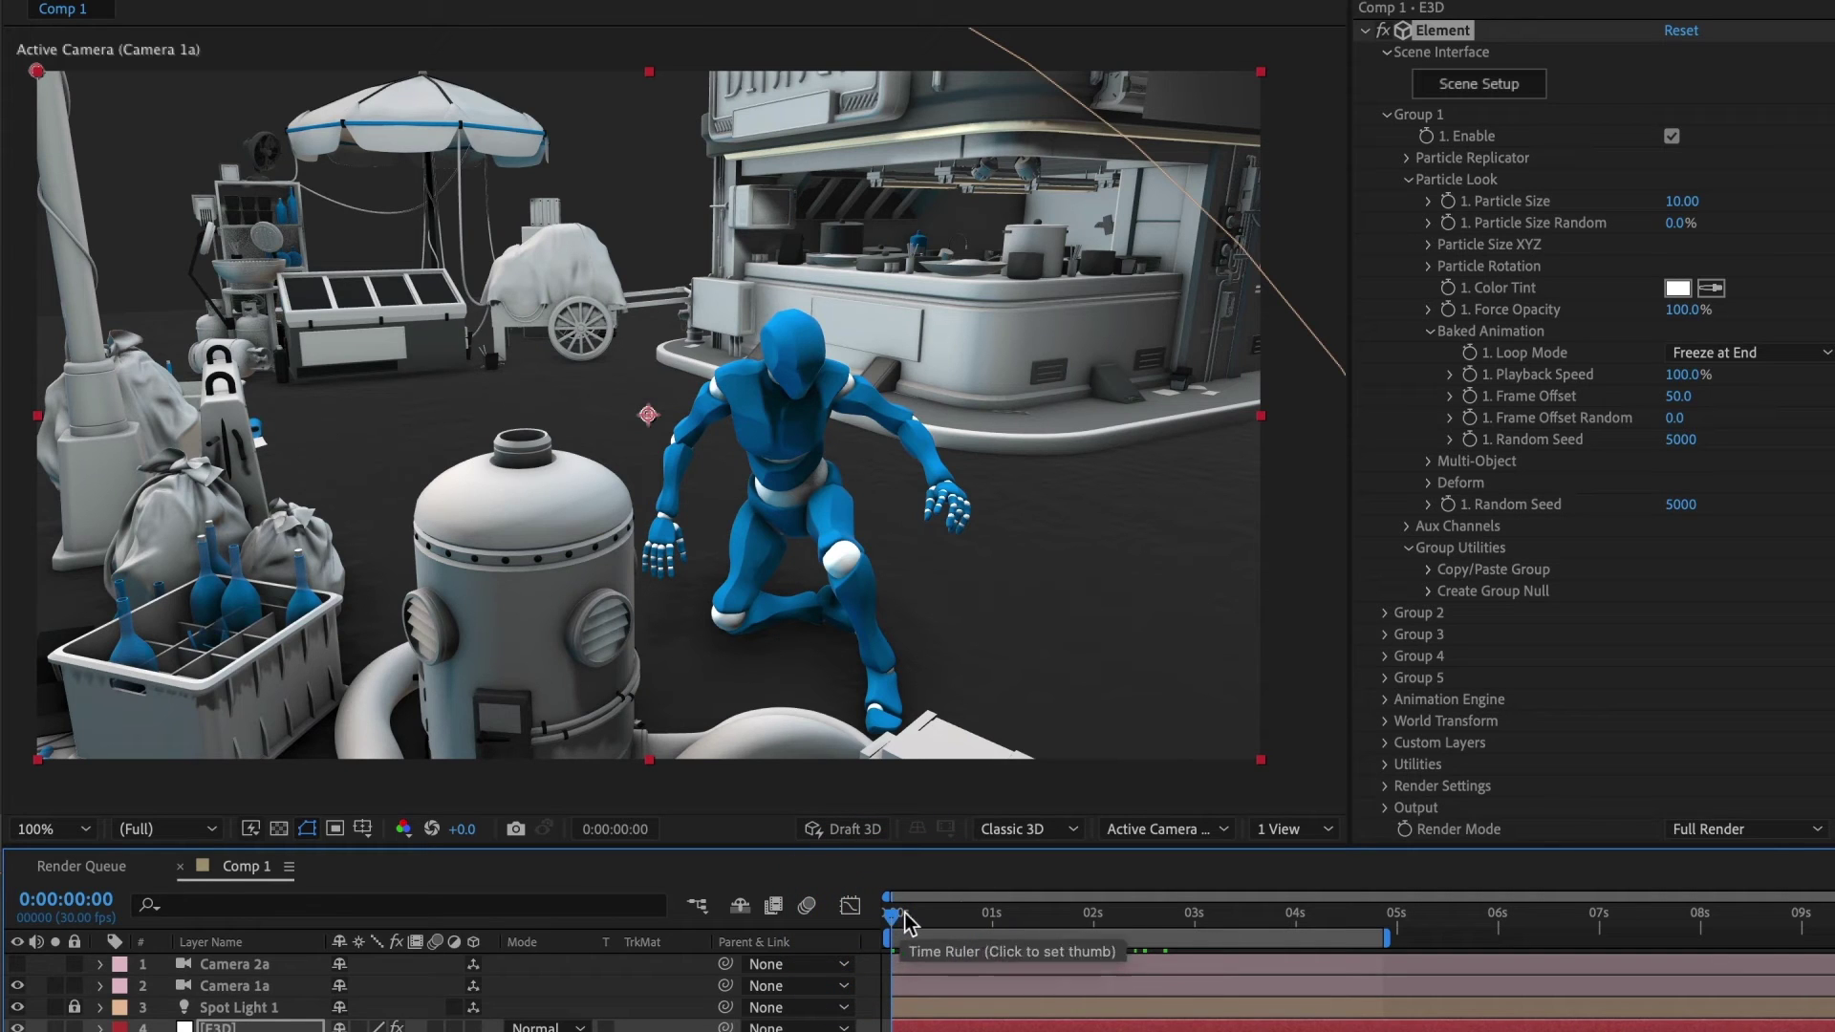
Reset the baked animation's Frame Offset to 0.
left_click(1674, 395)
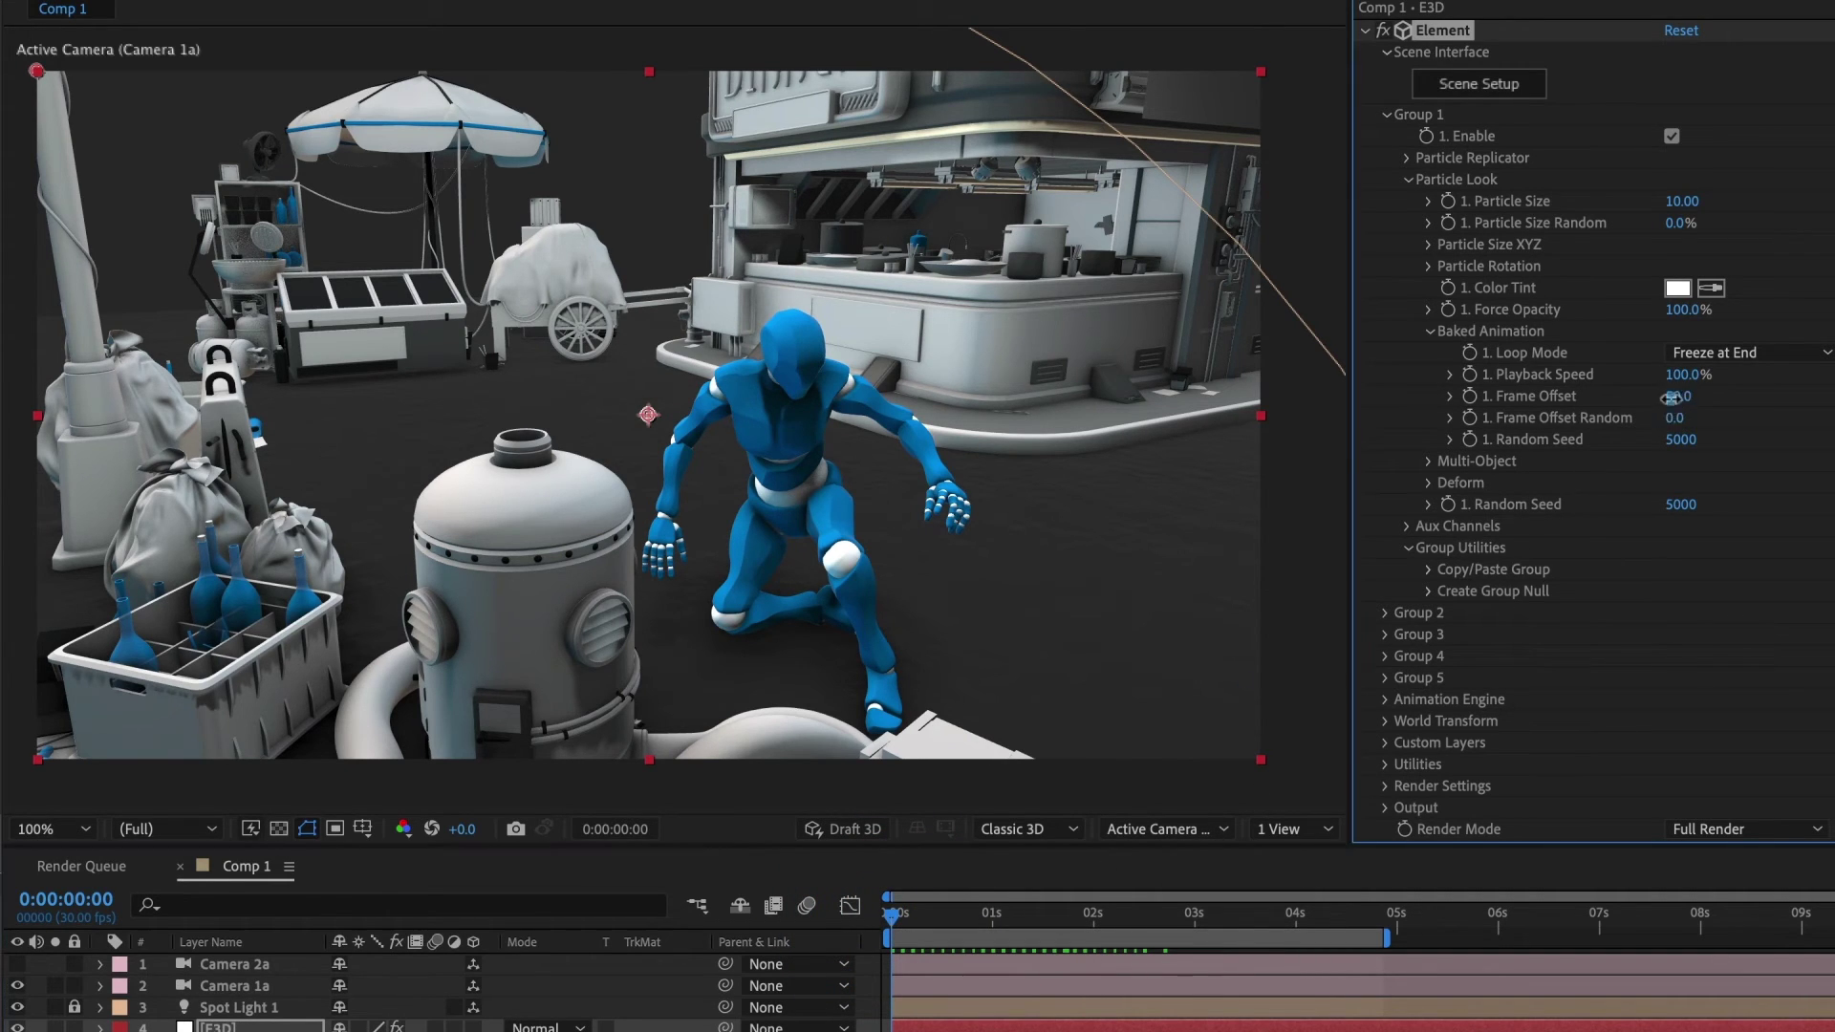
type("0")
key("Return")
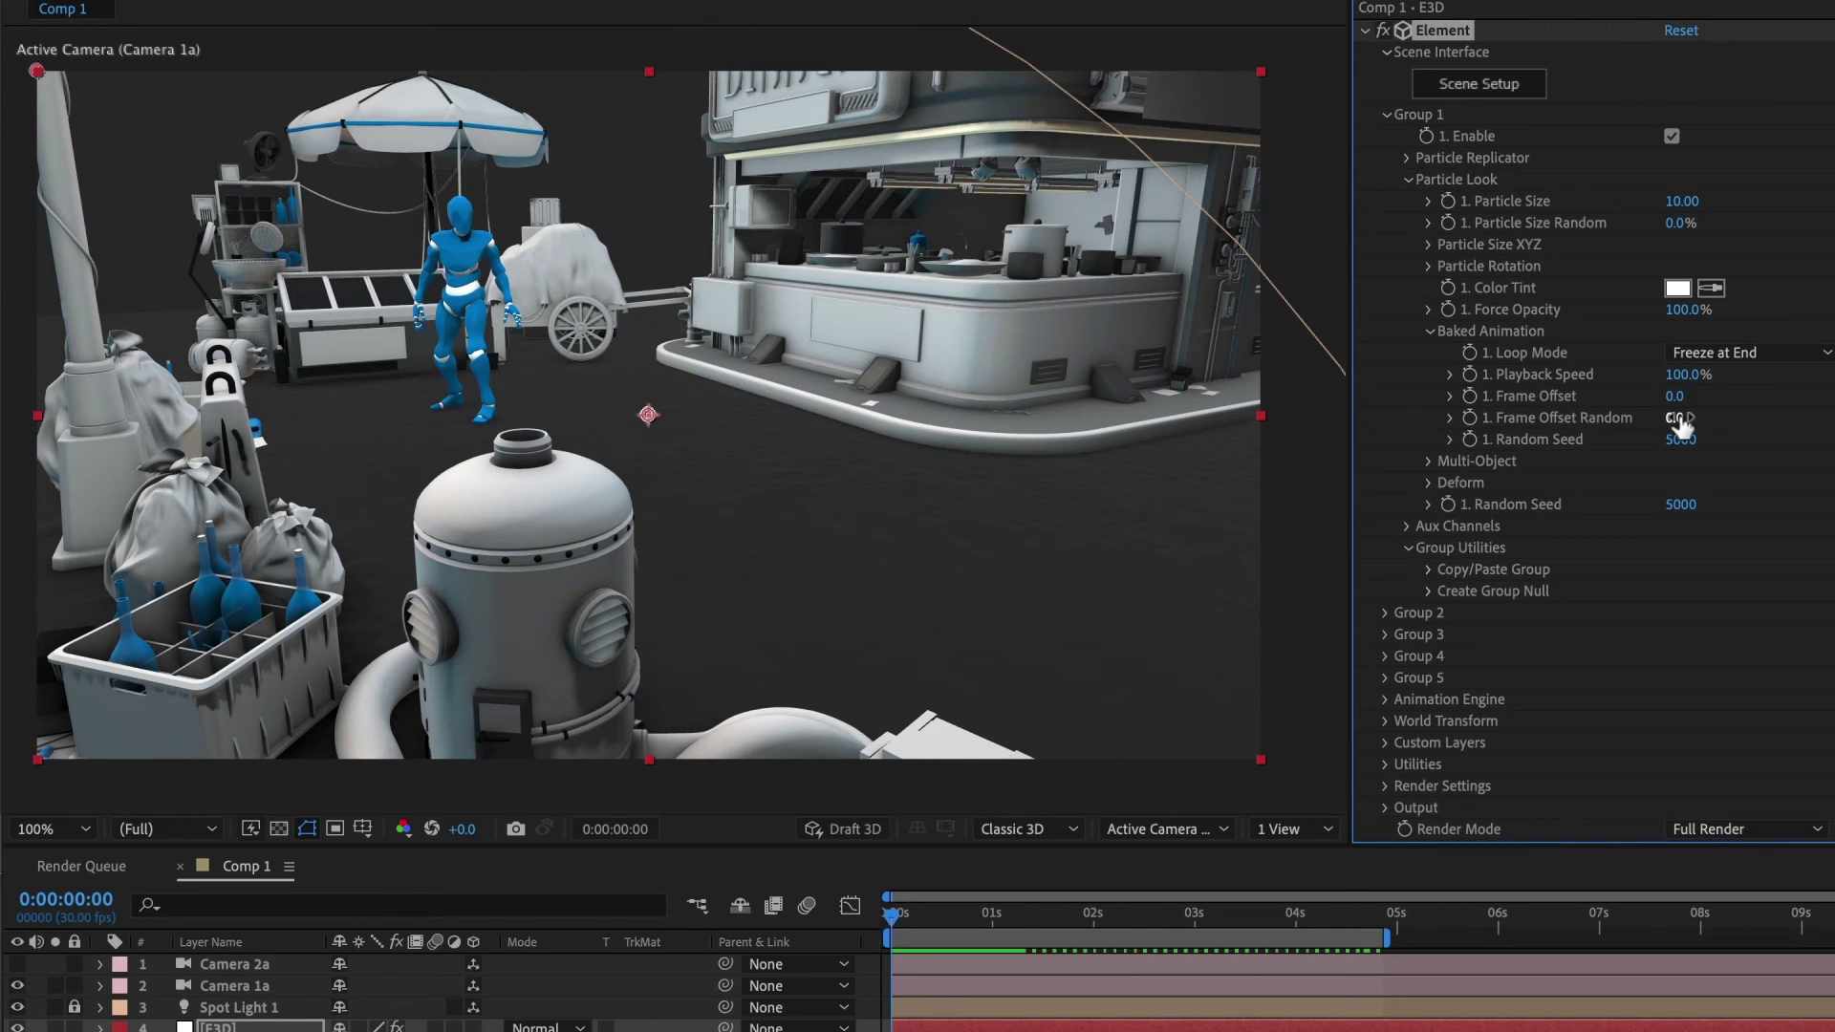
Set the baked animation's Frame Offset Random to 50 and preview it from the first frame.
left_click(1678, 418)
key("Return")
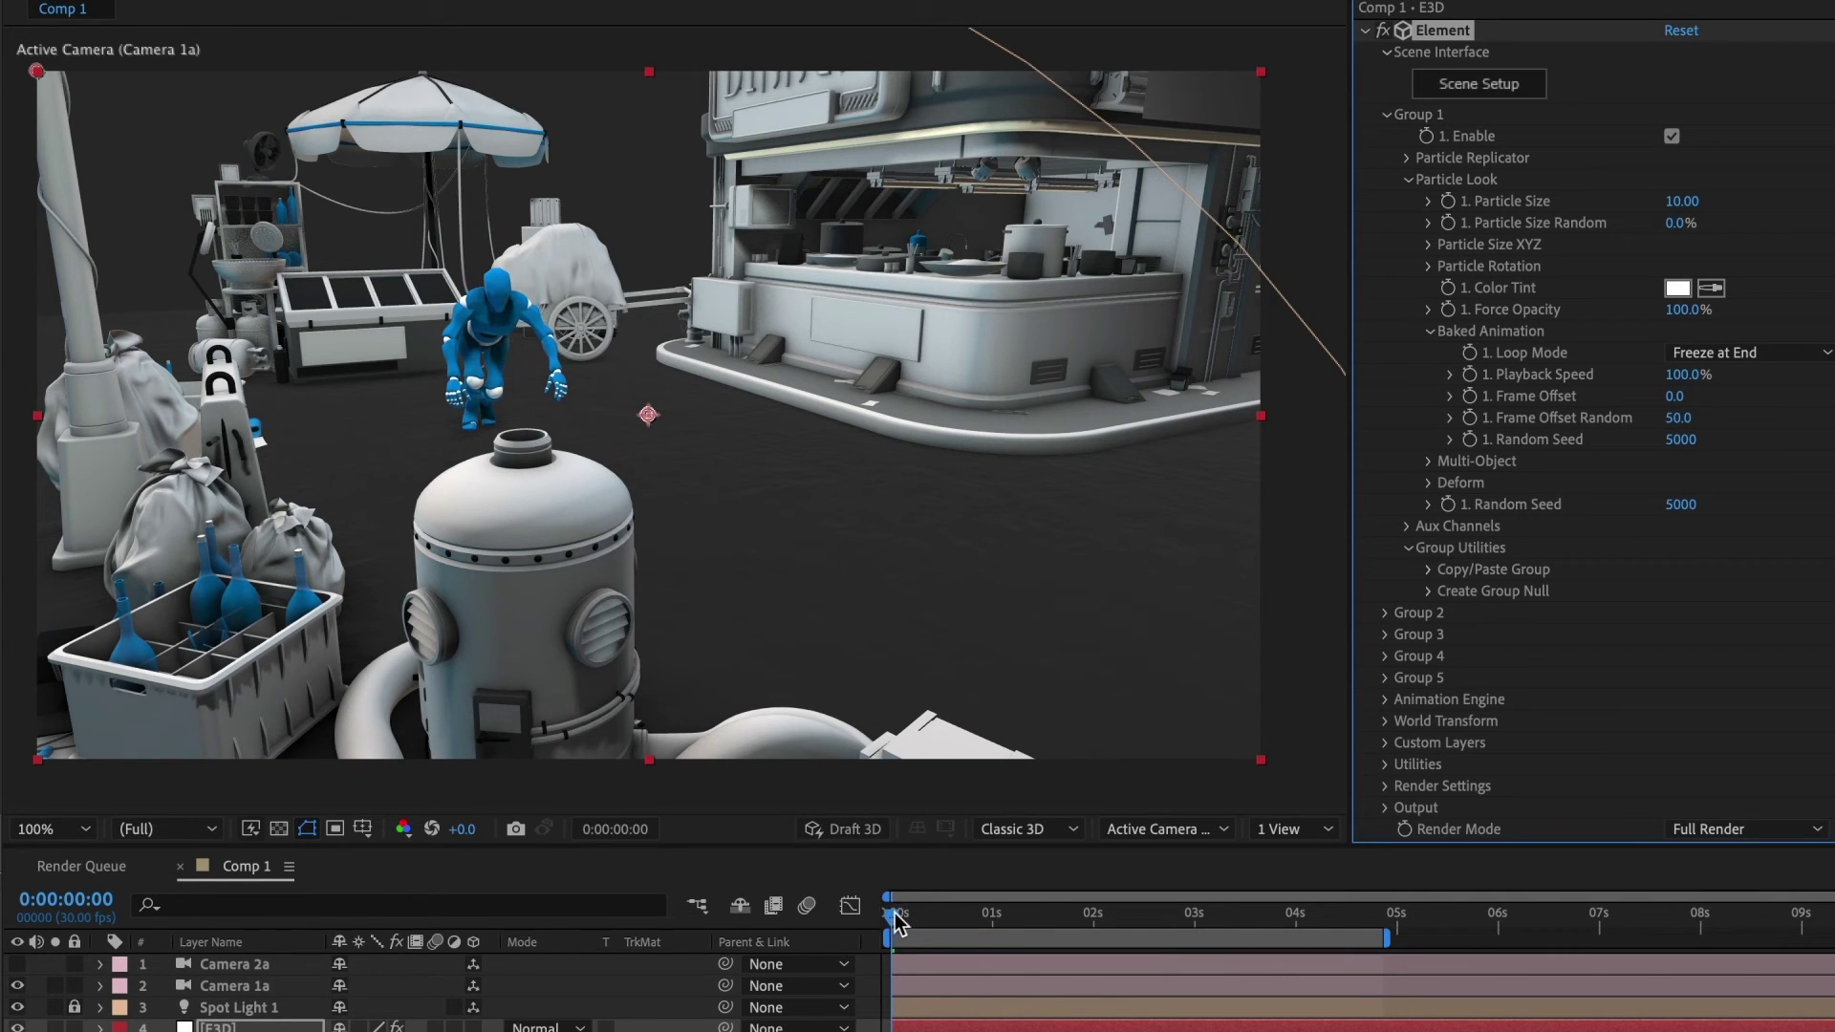
key("space")
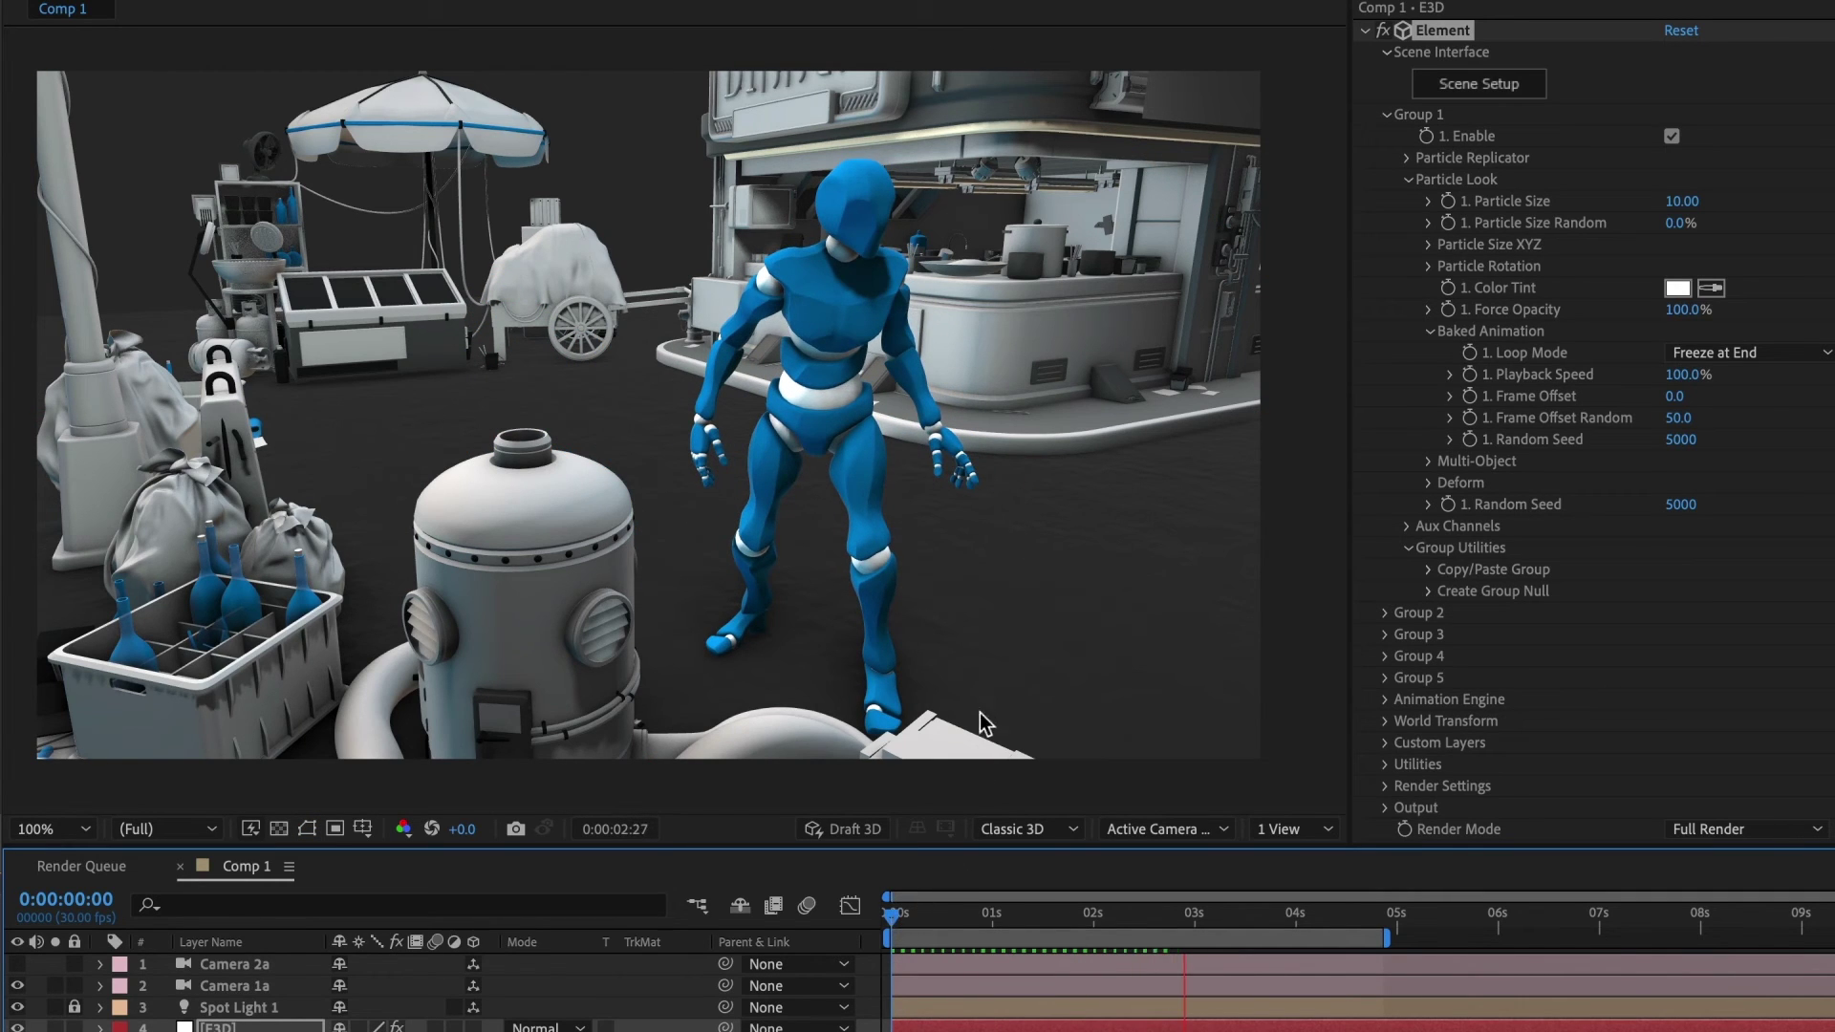
key("space")
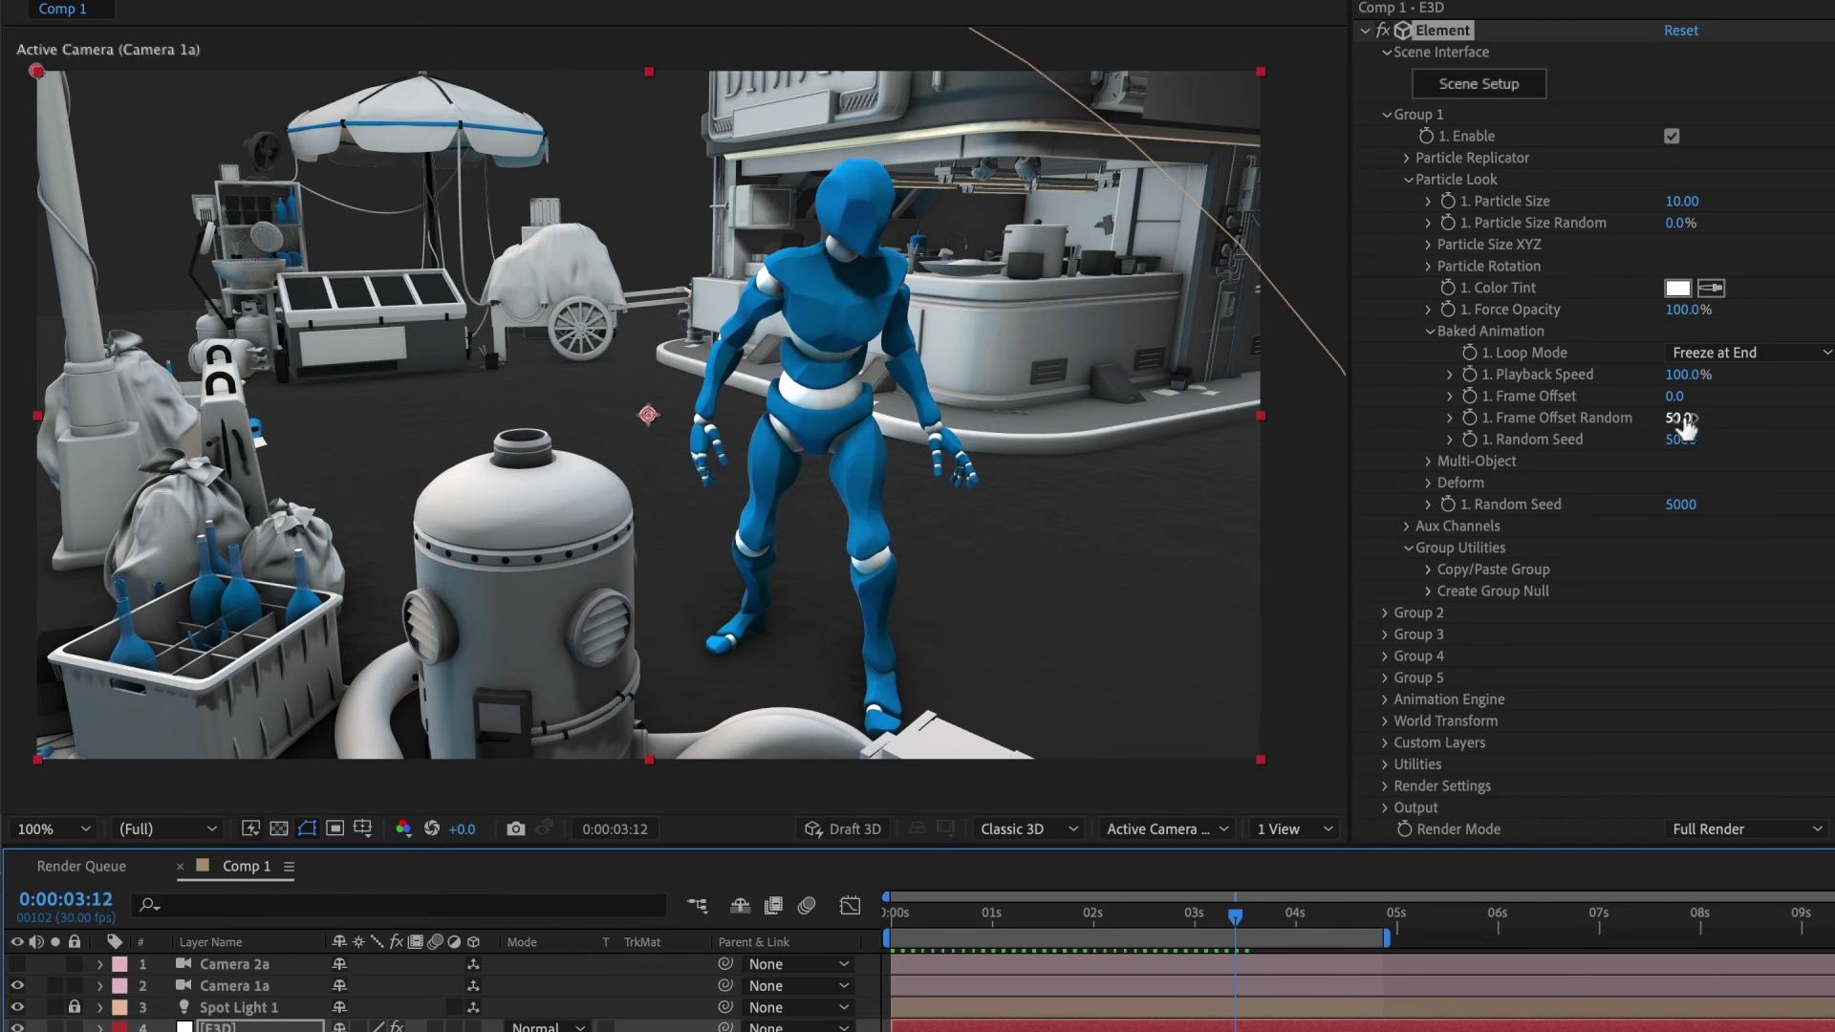
Reset the baked animation's Frame Offset Random to 0.
left_click(1679, 417)
type("0")
key("Return")
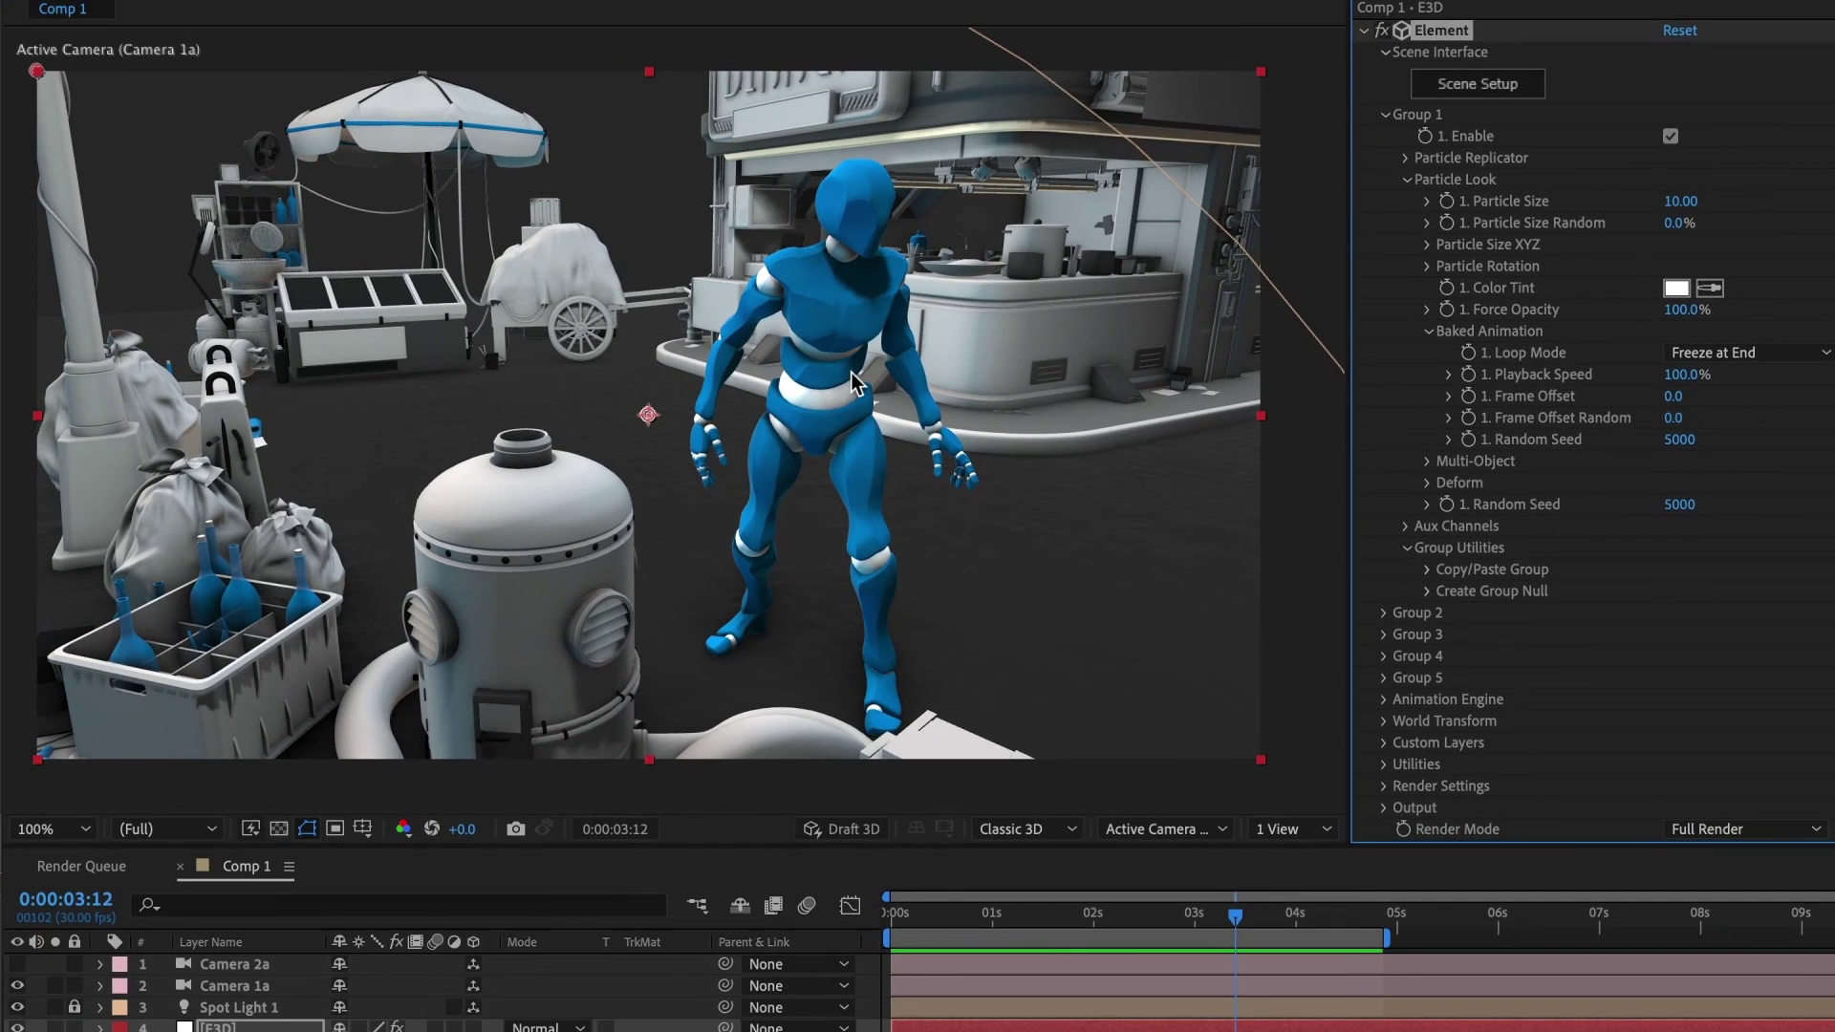
Switch the active view from Camera 1a to Camera 2a by toggling the layers' visibility, and preview the shot.
left_click(17, 986)
left_click(17, 964)
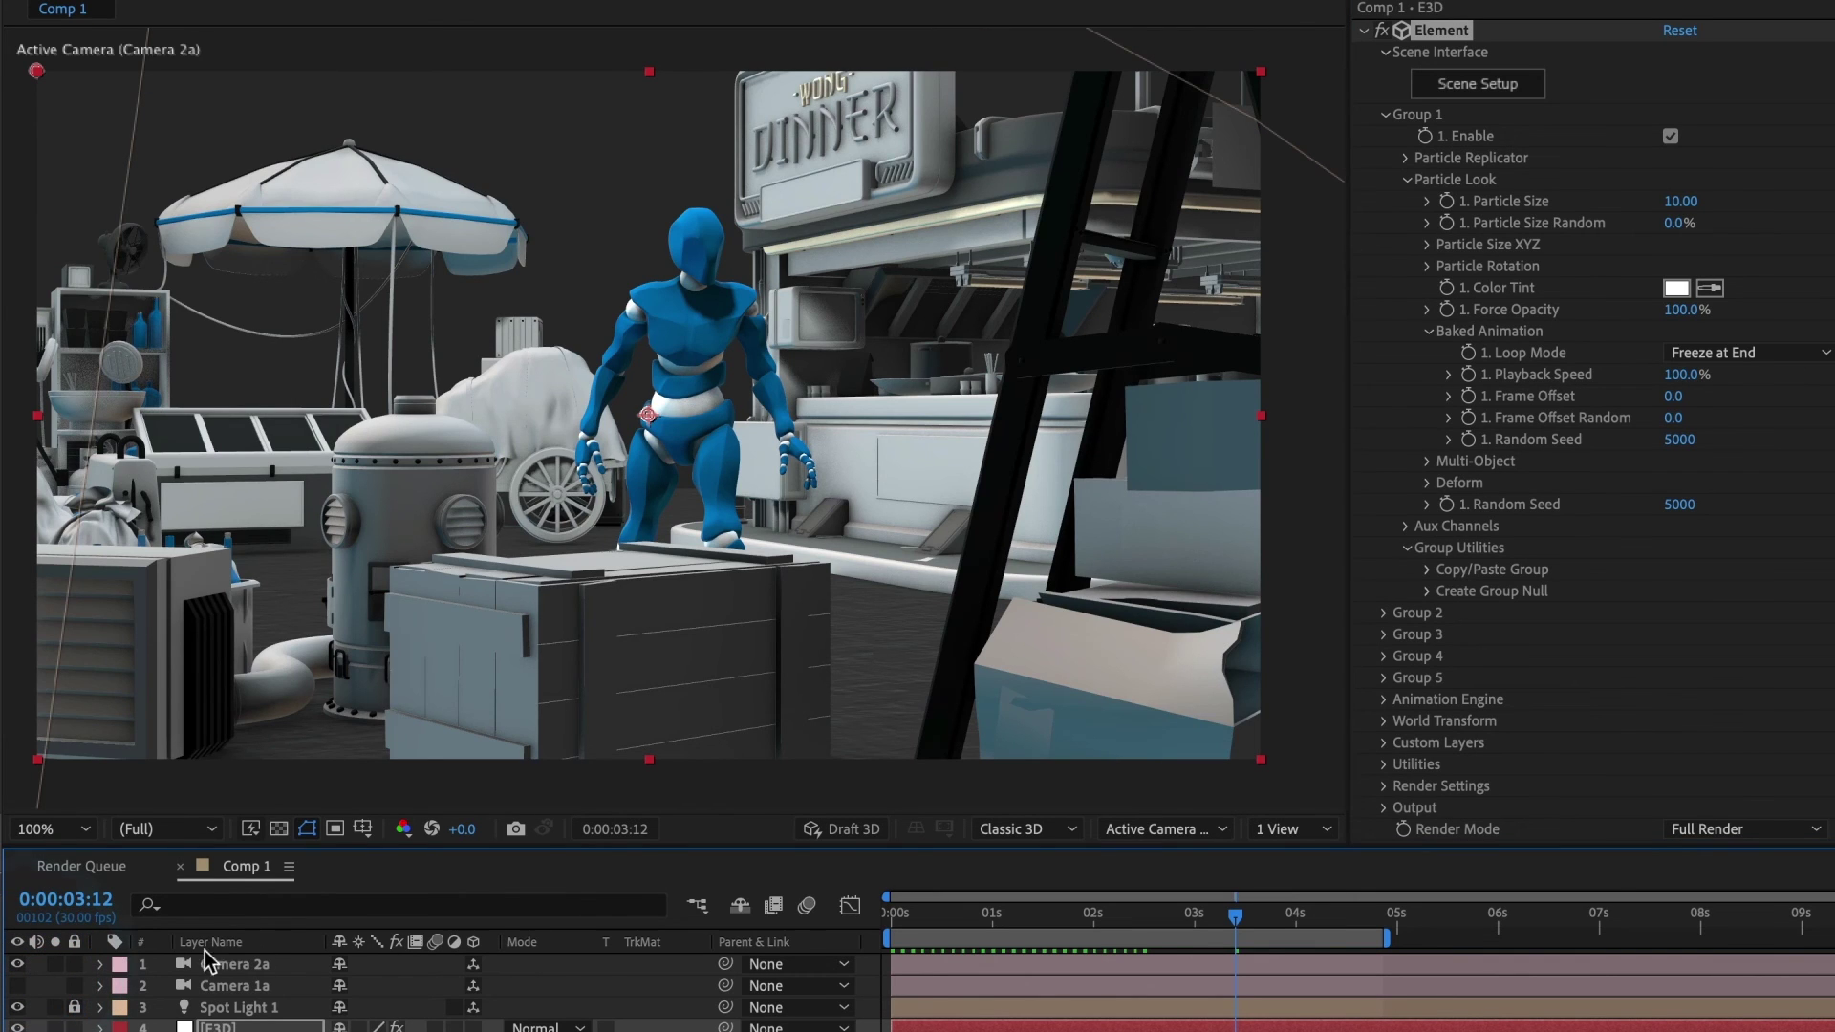
key("space")
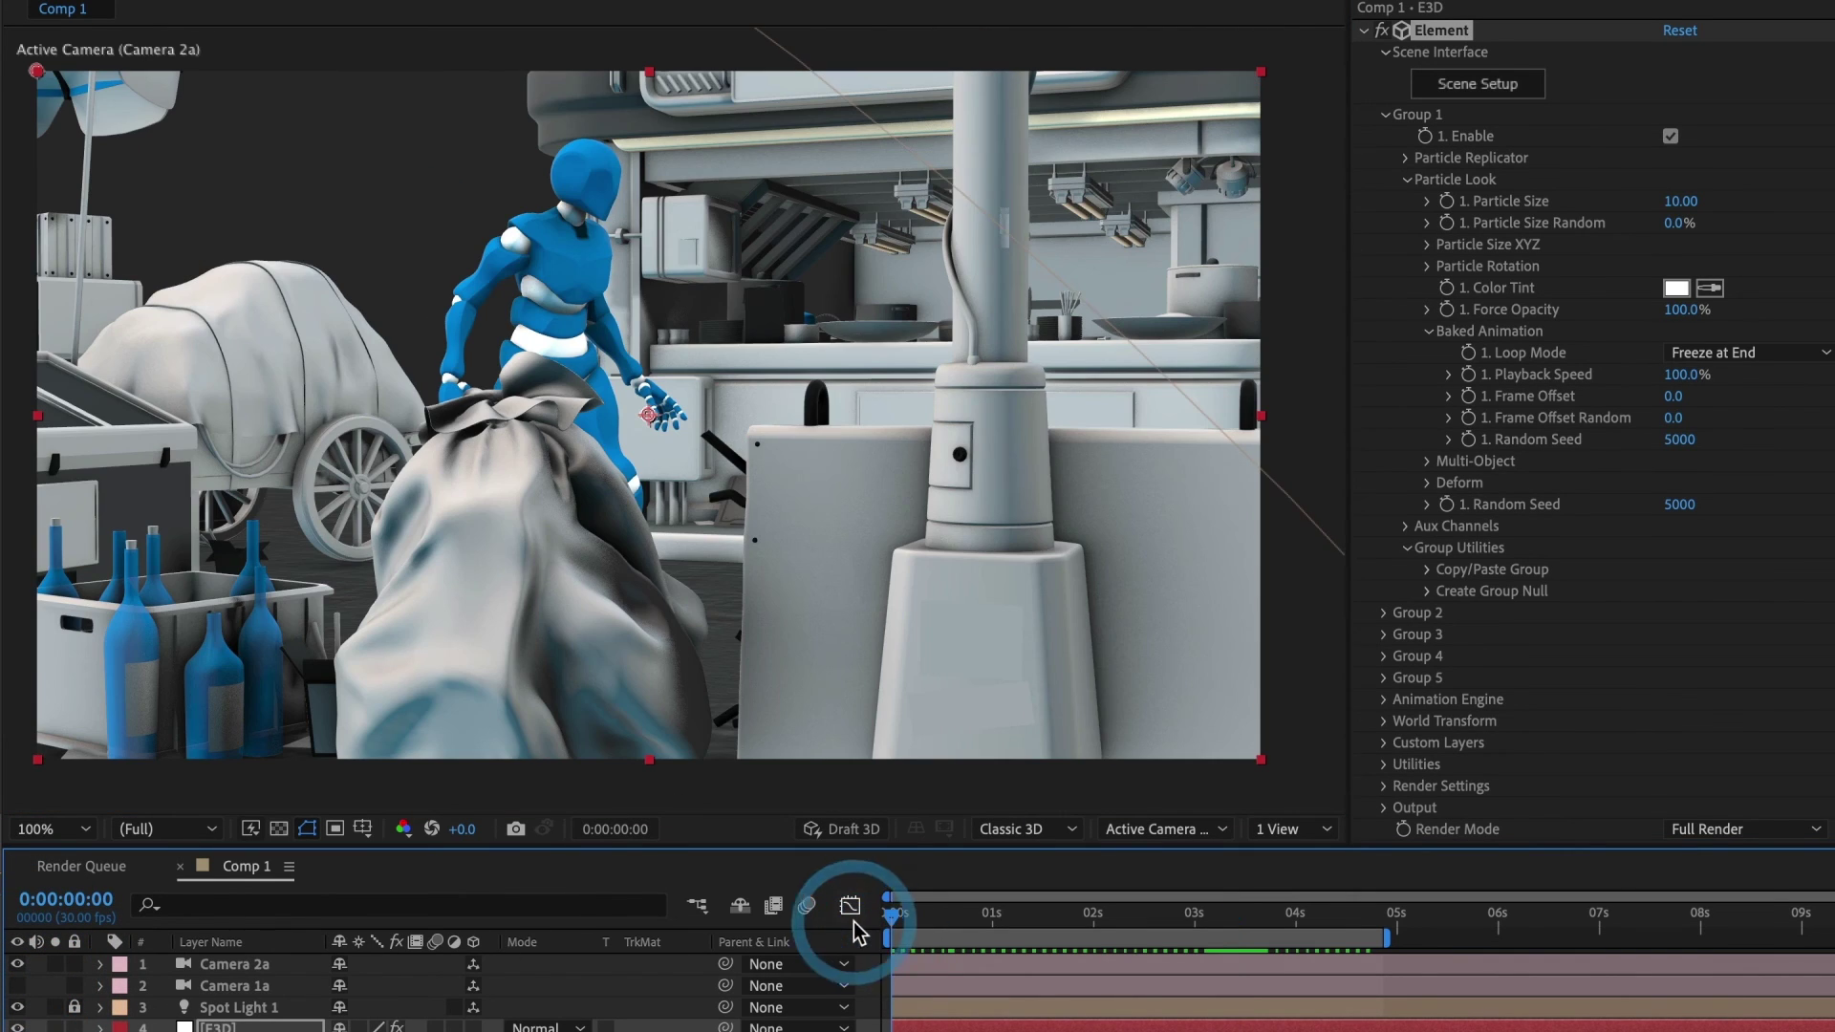